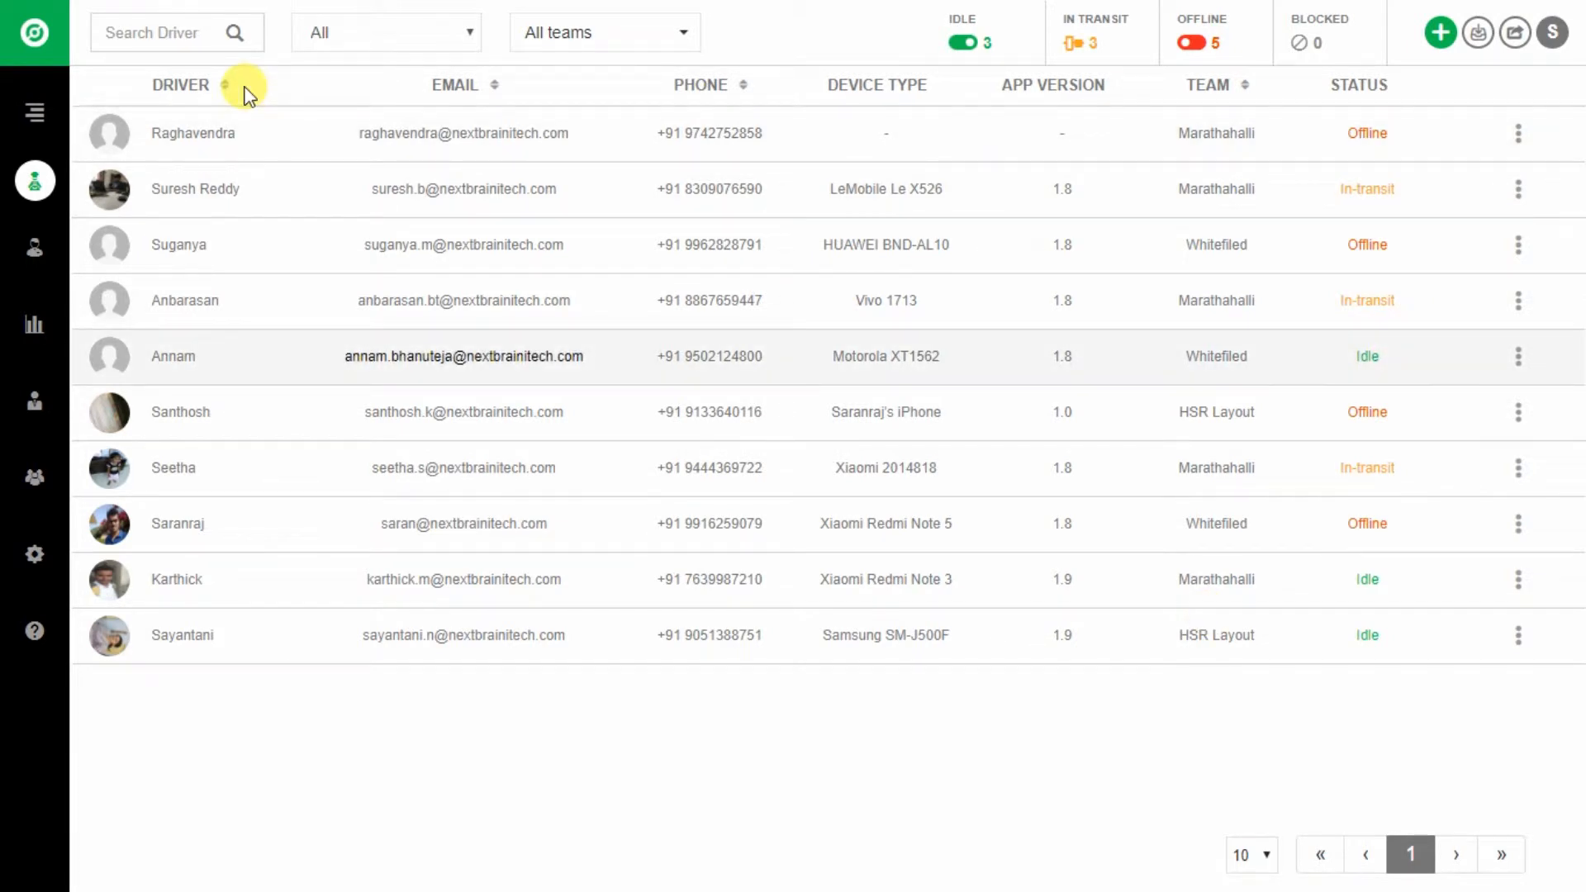
Search the driver list for 'saya', then clear the search to show all drivers.
left_click(169, 33)
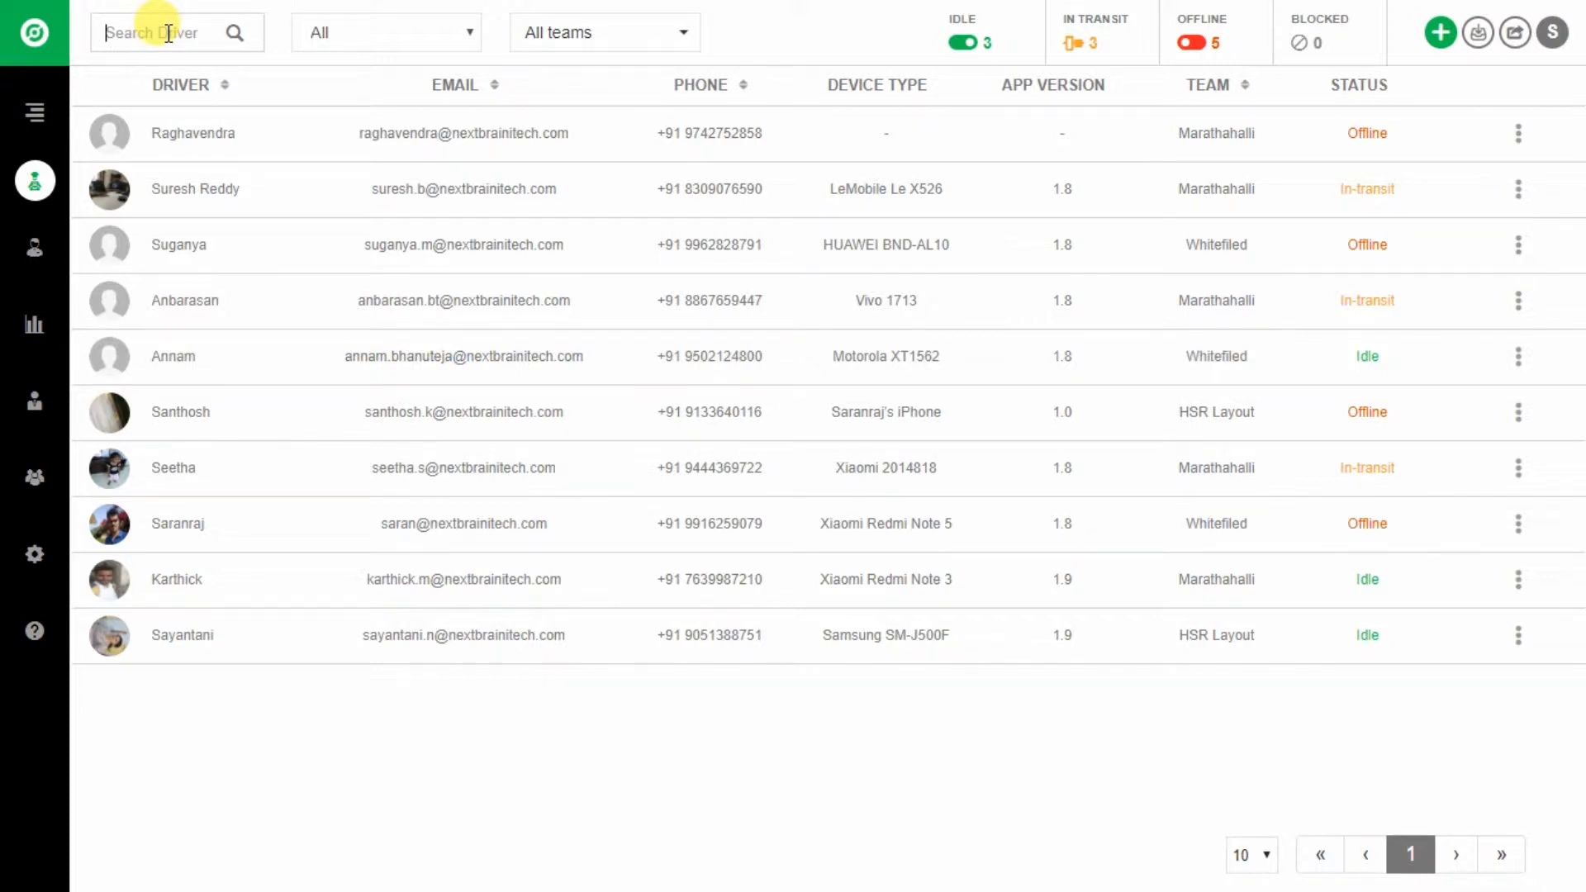
type("sa")
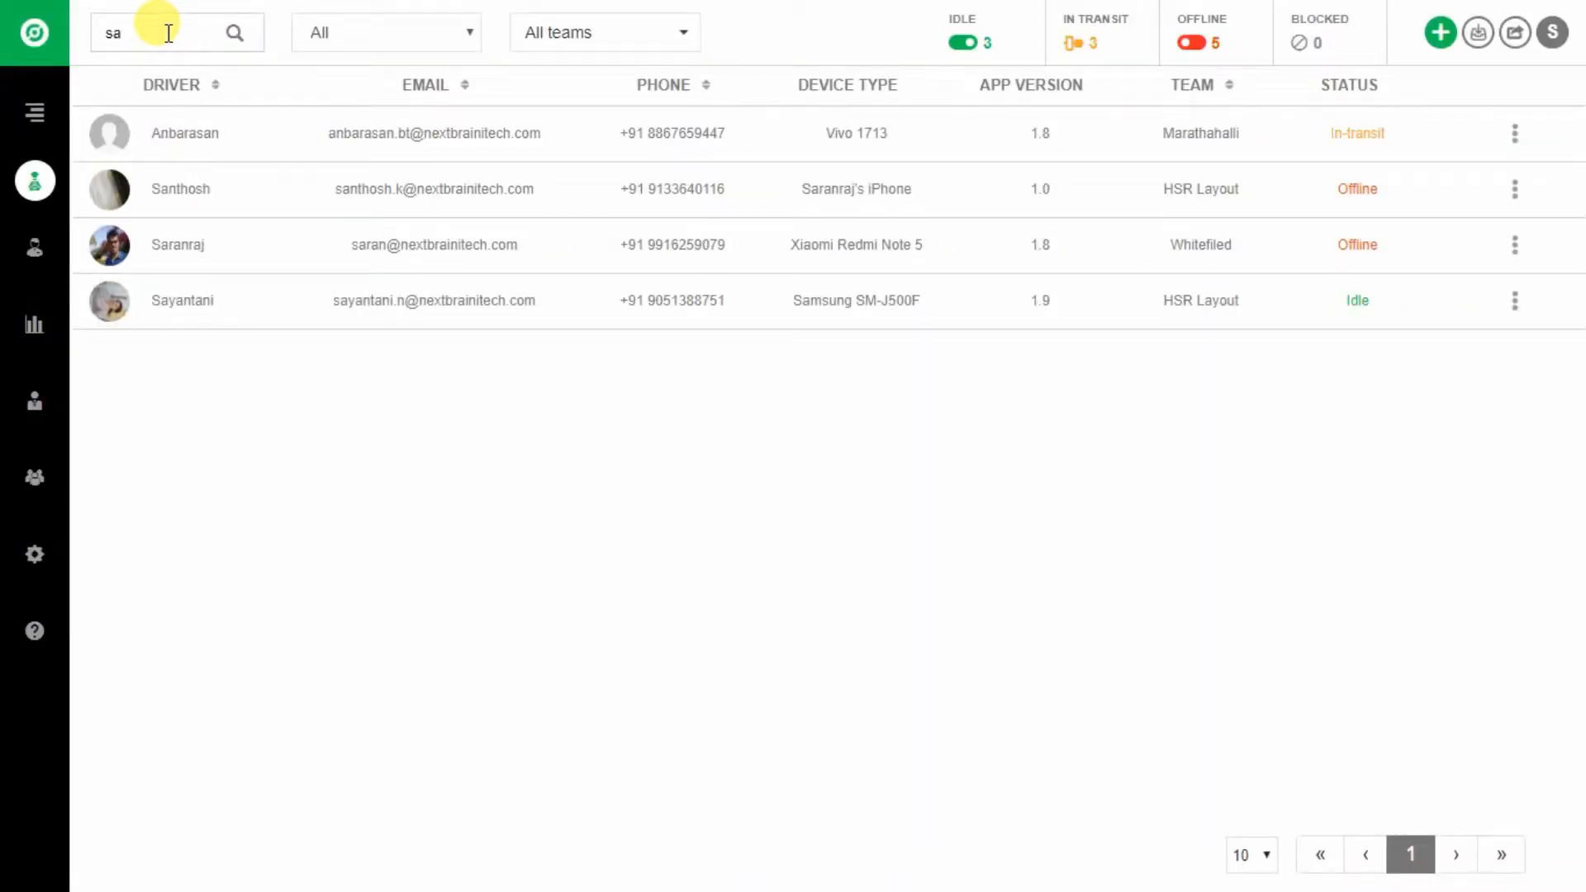
type("ya")
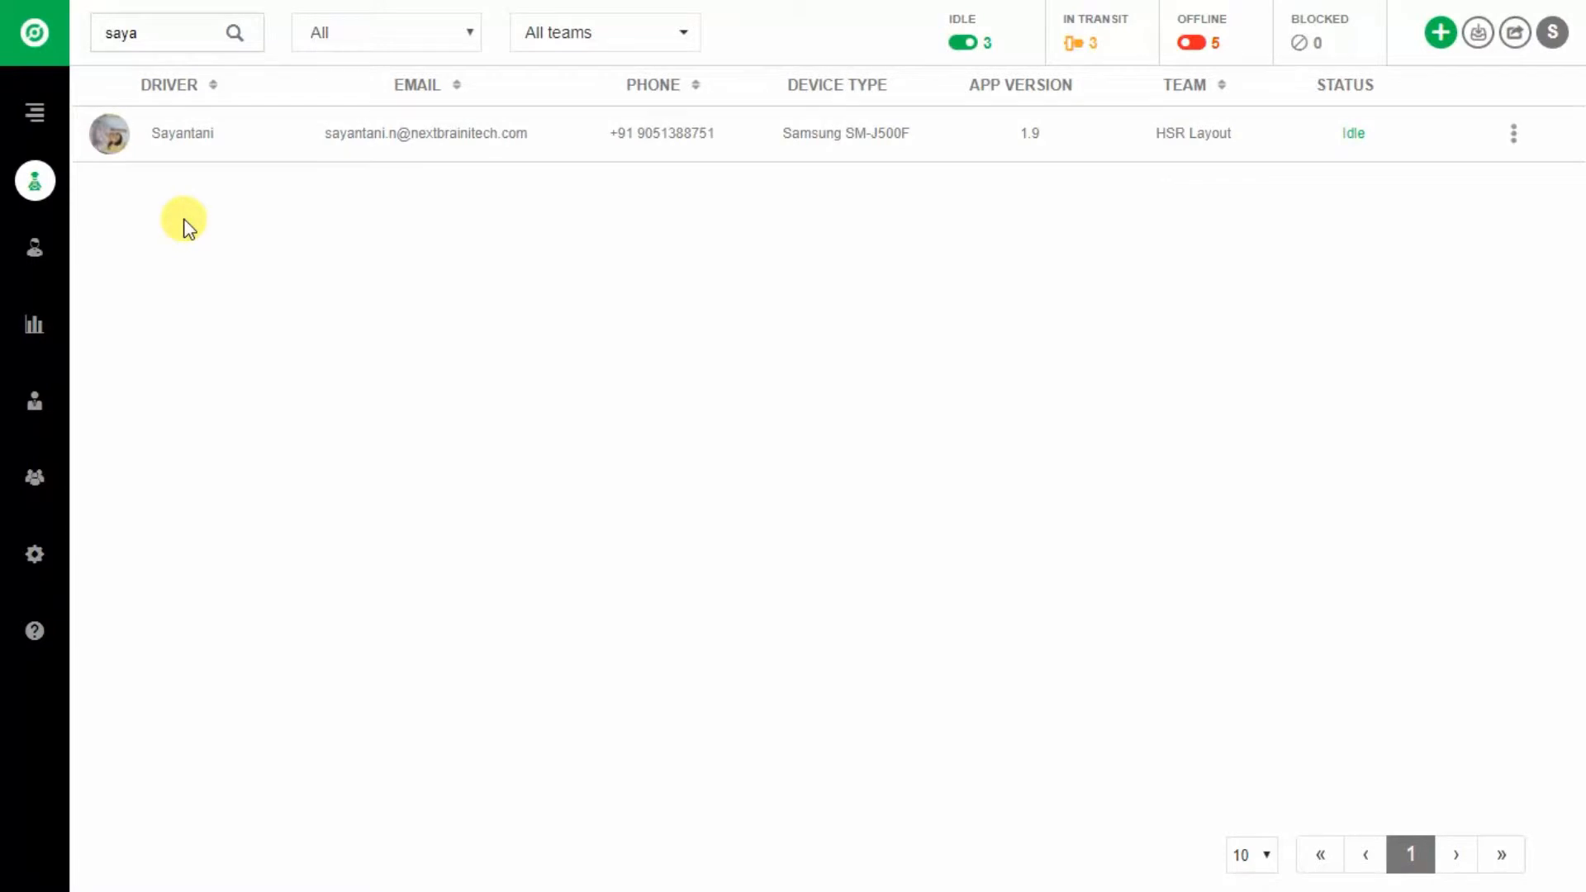
key("BackSpace")
key("BackSpace")
key("BackSpace")
key("BackSpace")
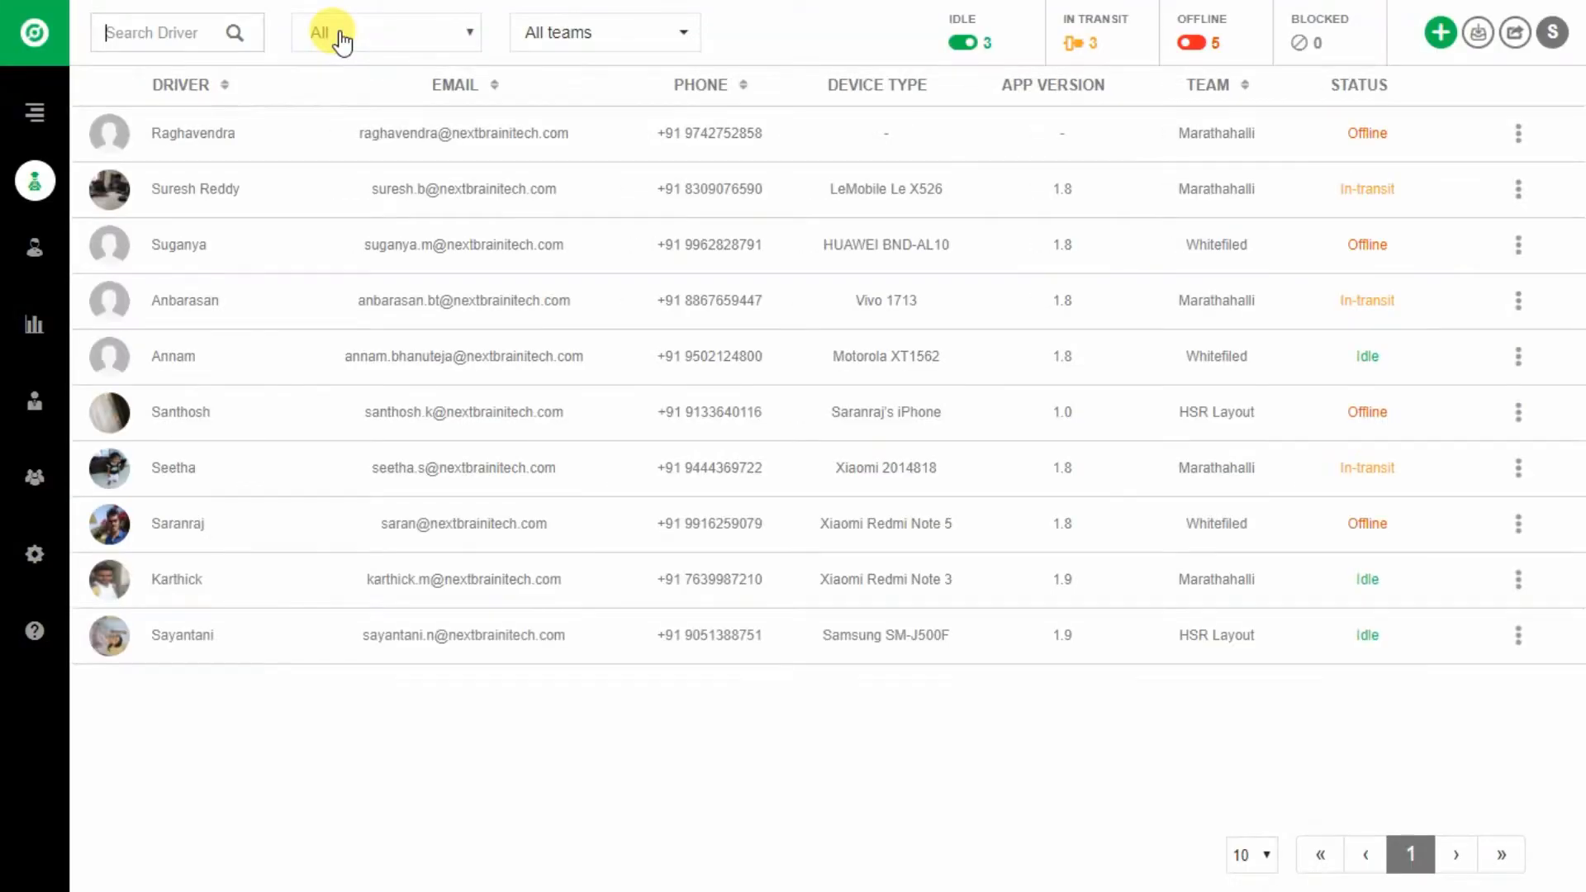
Filter the driver list to Idle drivers, then remove the status filter.
left_click(341, 37)
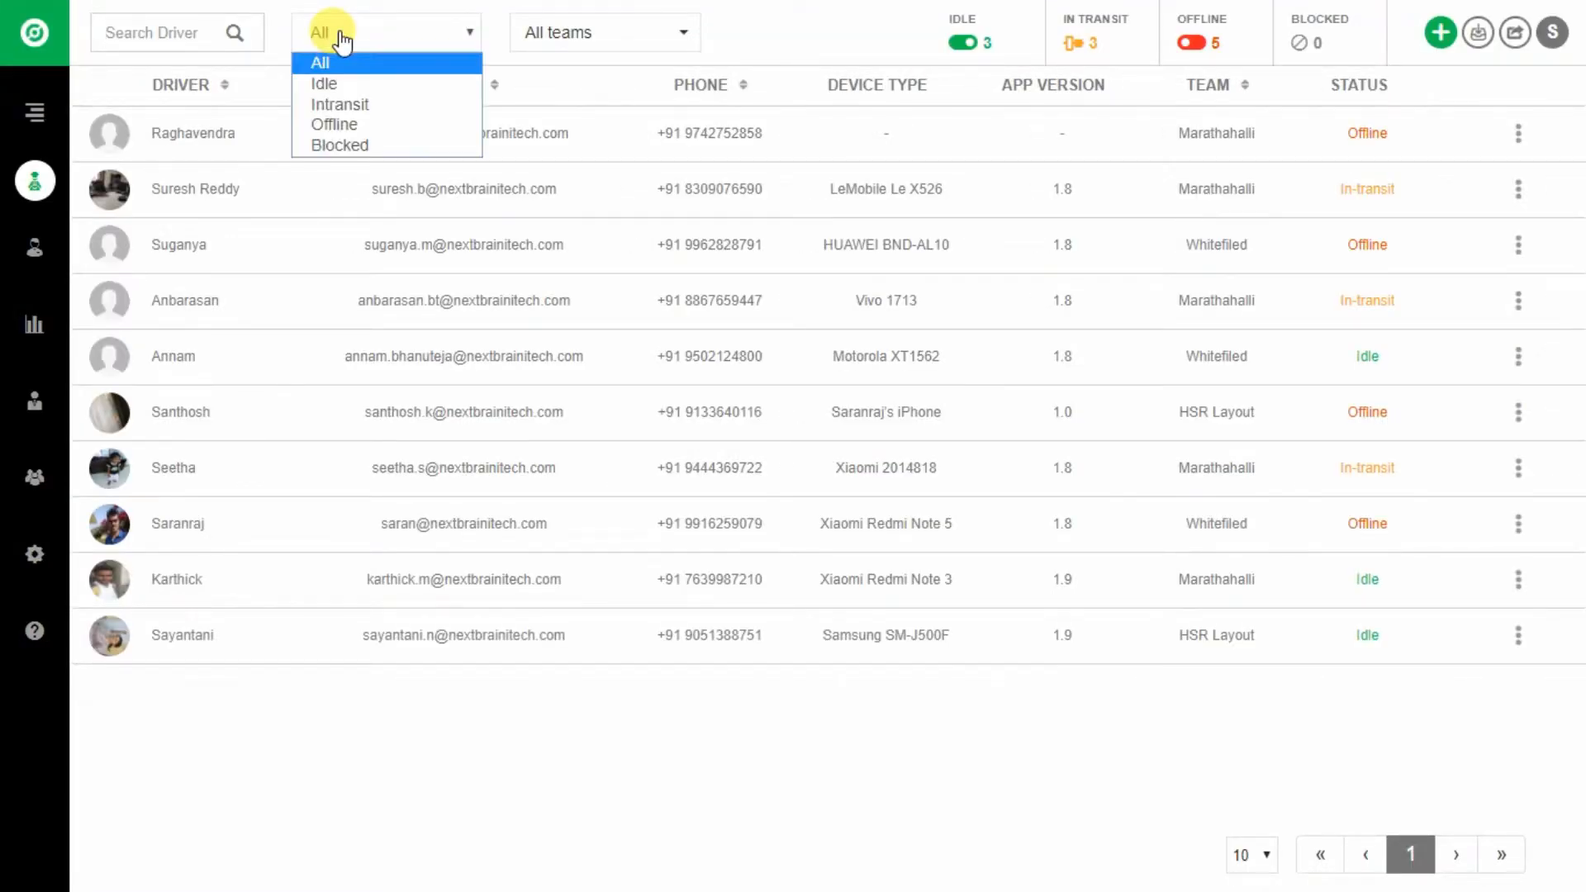
left_click(332, 86)
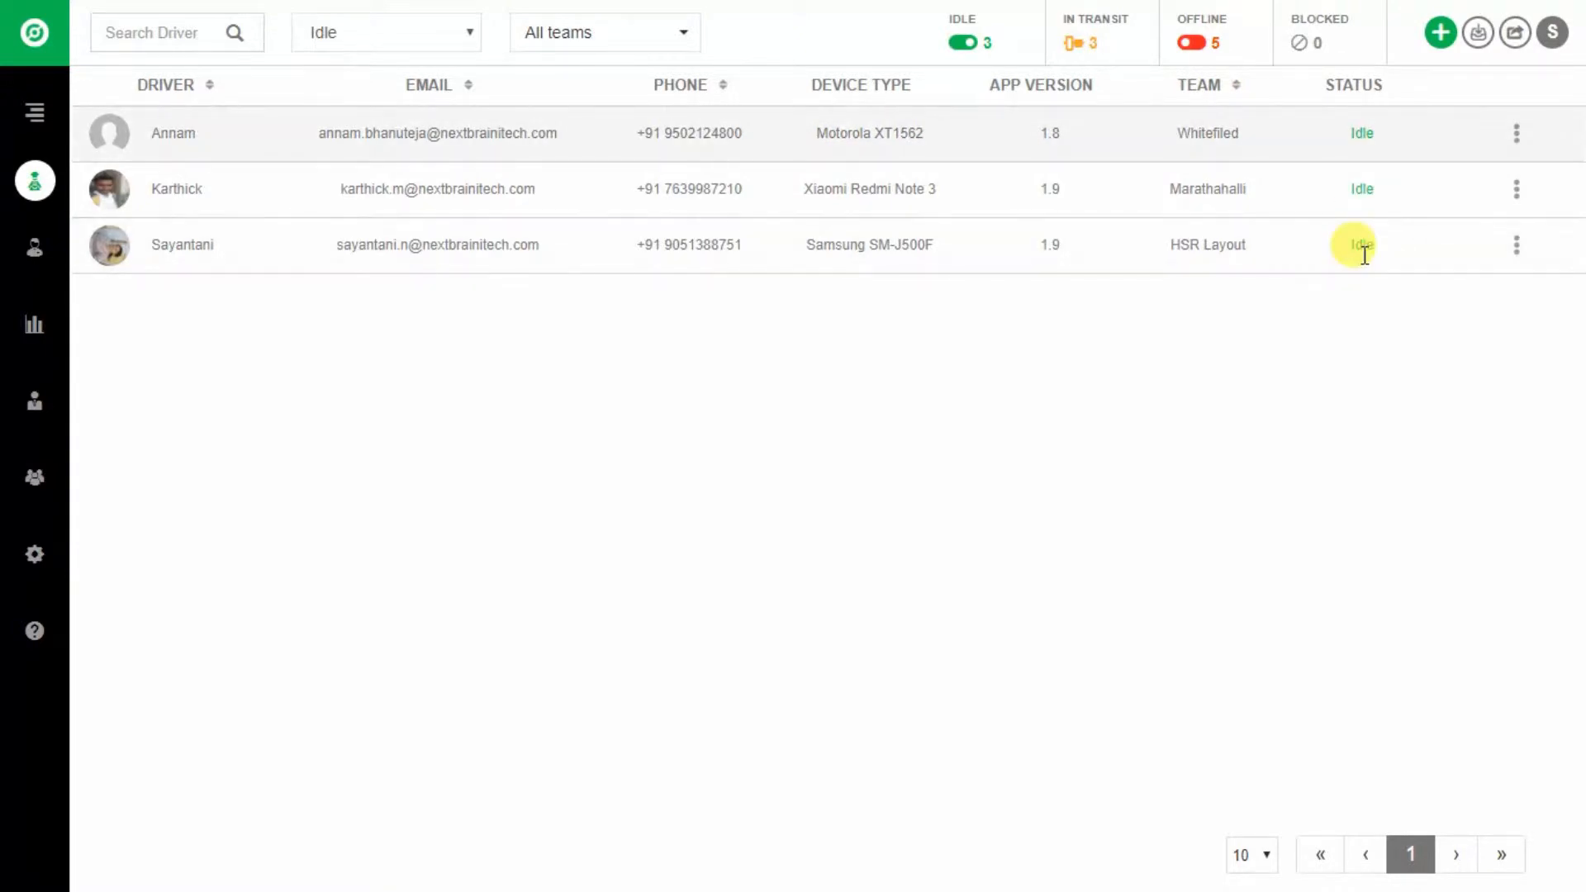
left_click(392, 48)
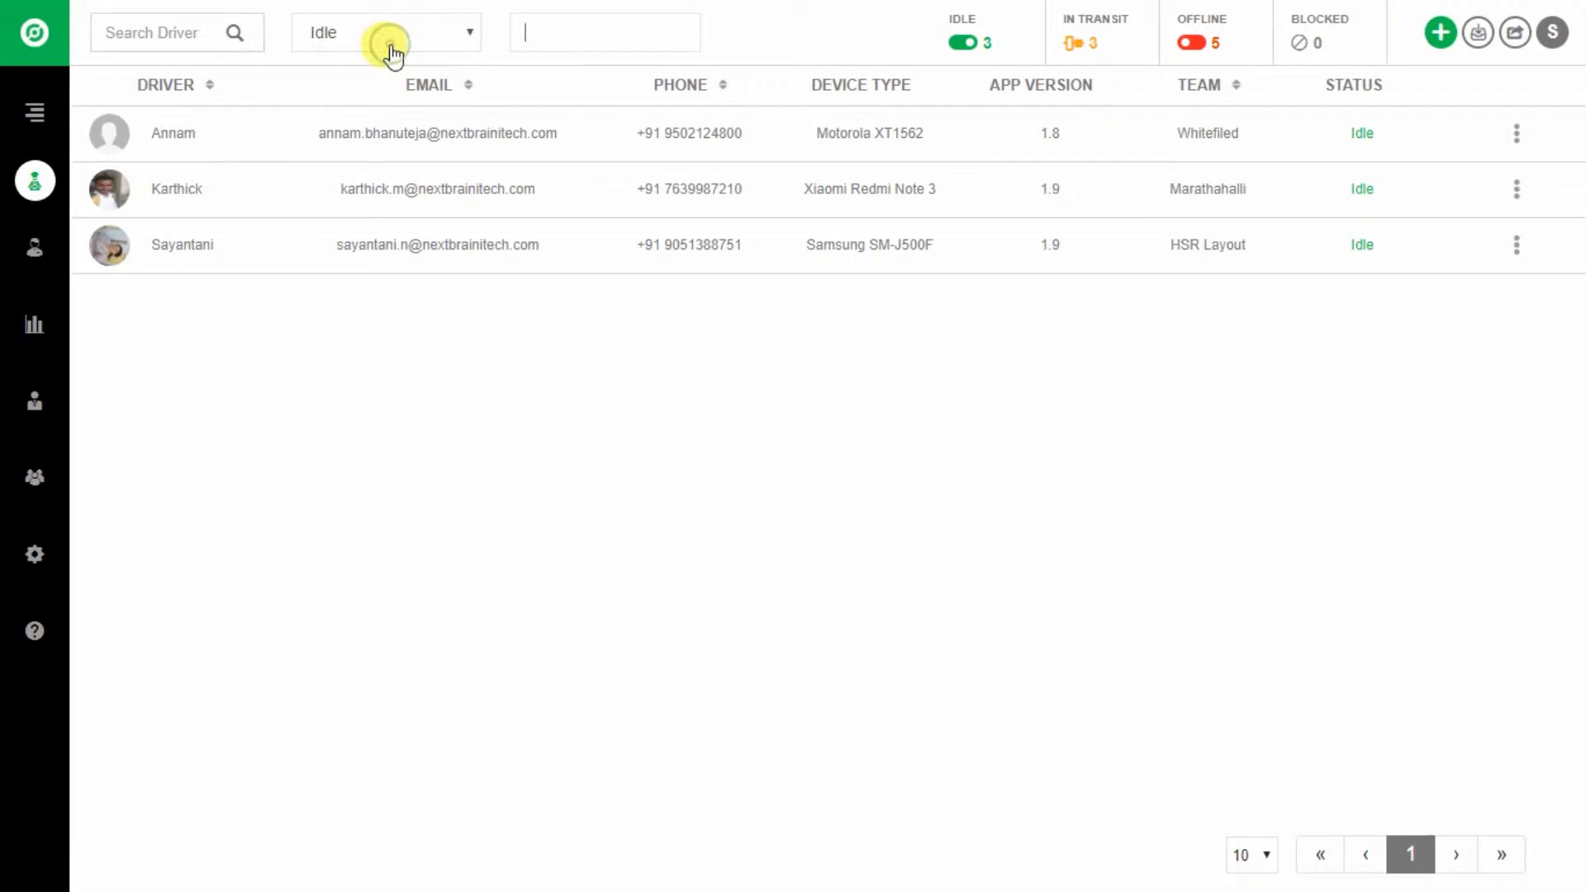
left_click(390, 33)
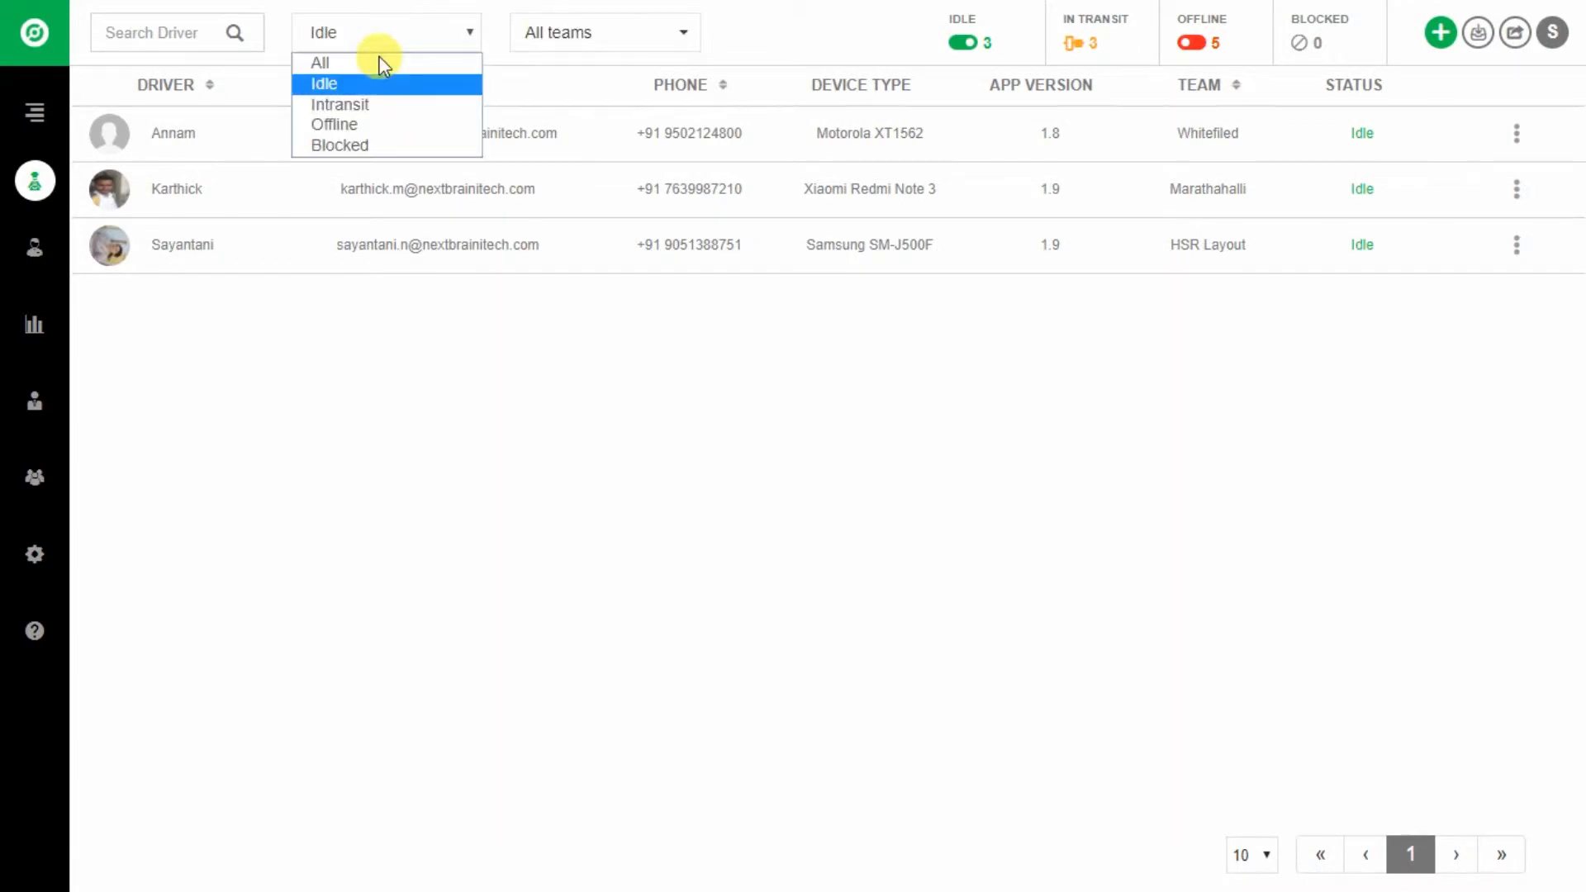
left_click(475, 63)
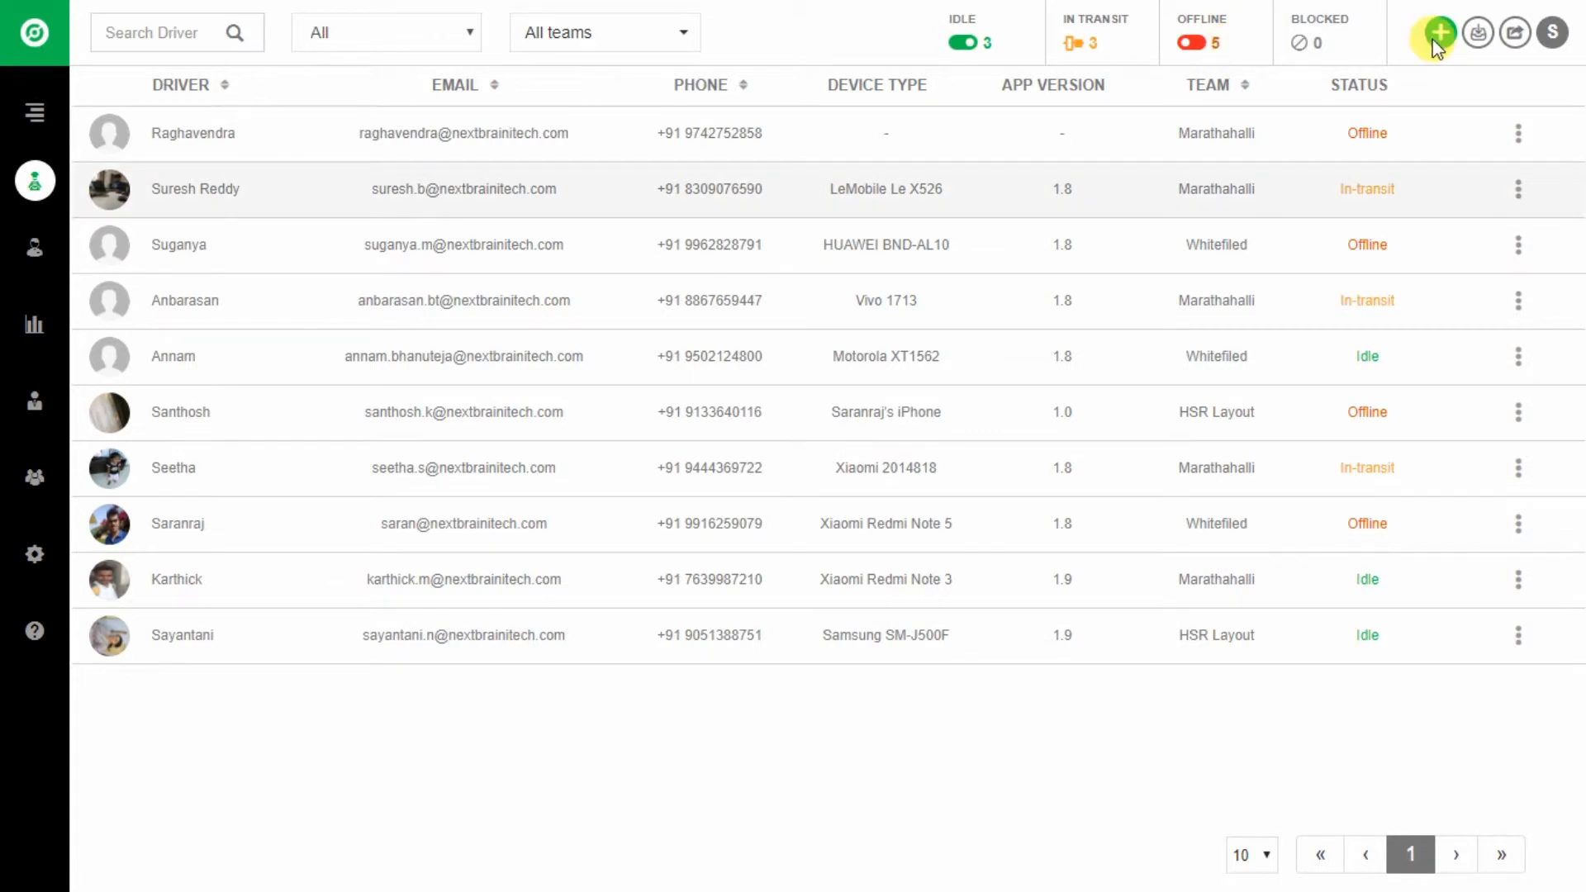
Delete the first driver (offline, Marathahalli) and dismiss the deletion notice.
left_click(1518, 136)
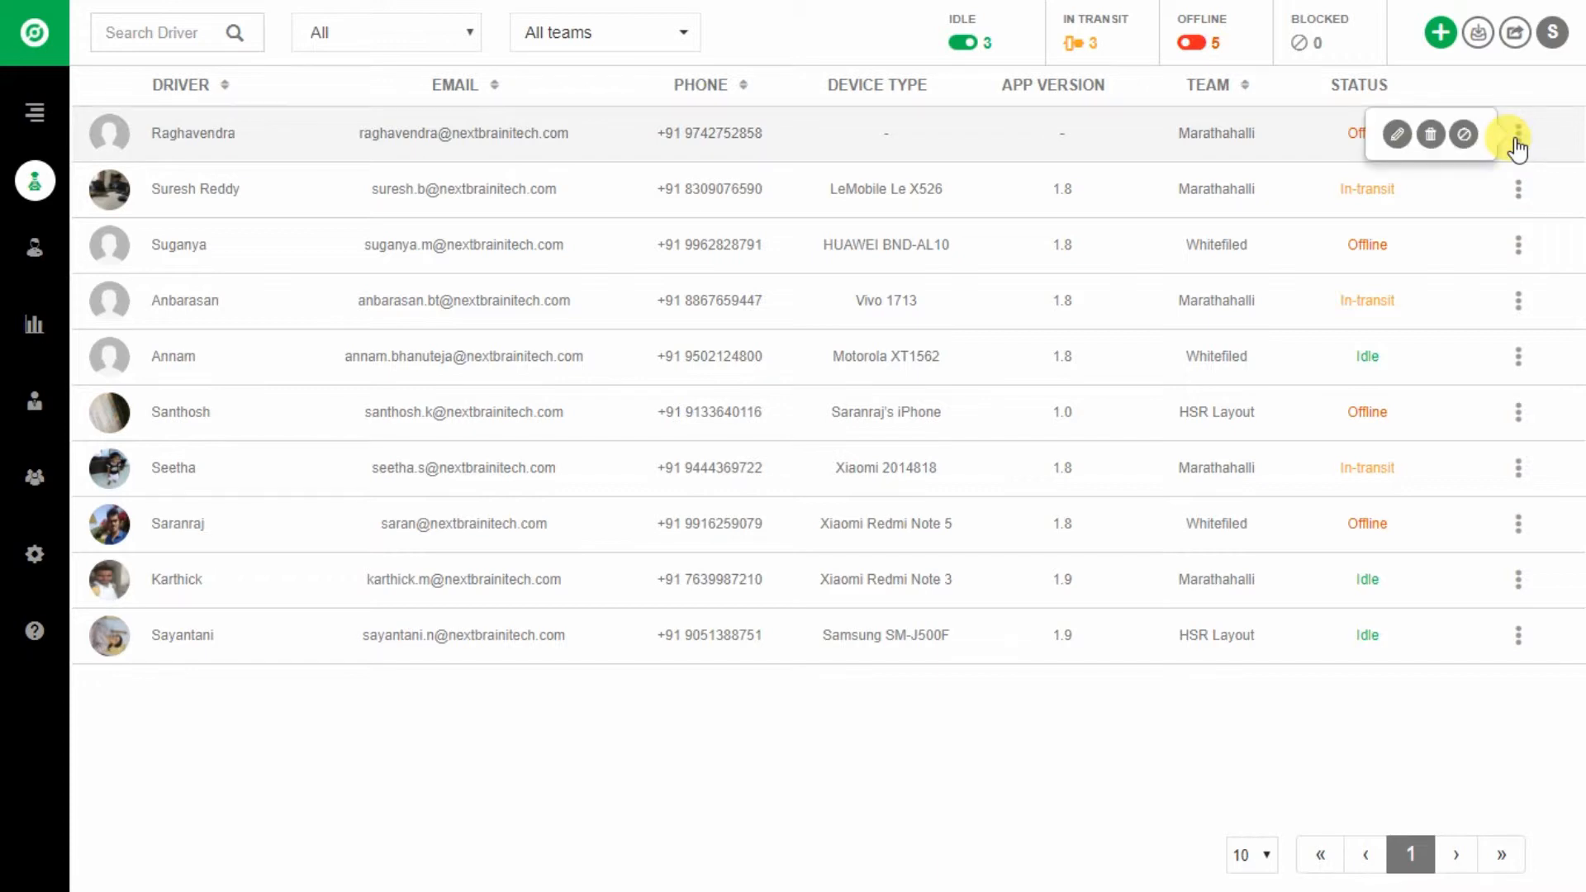
left_click(1435, 137)
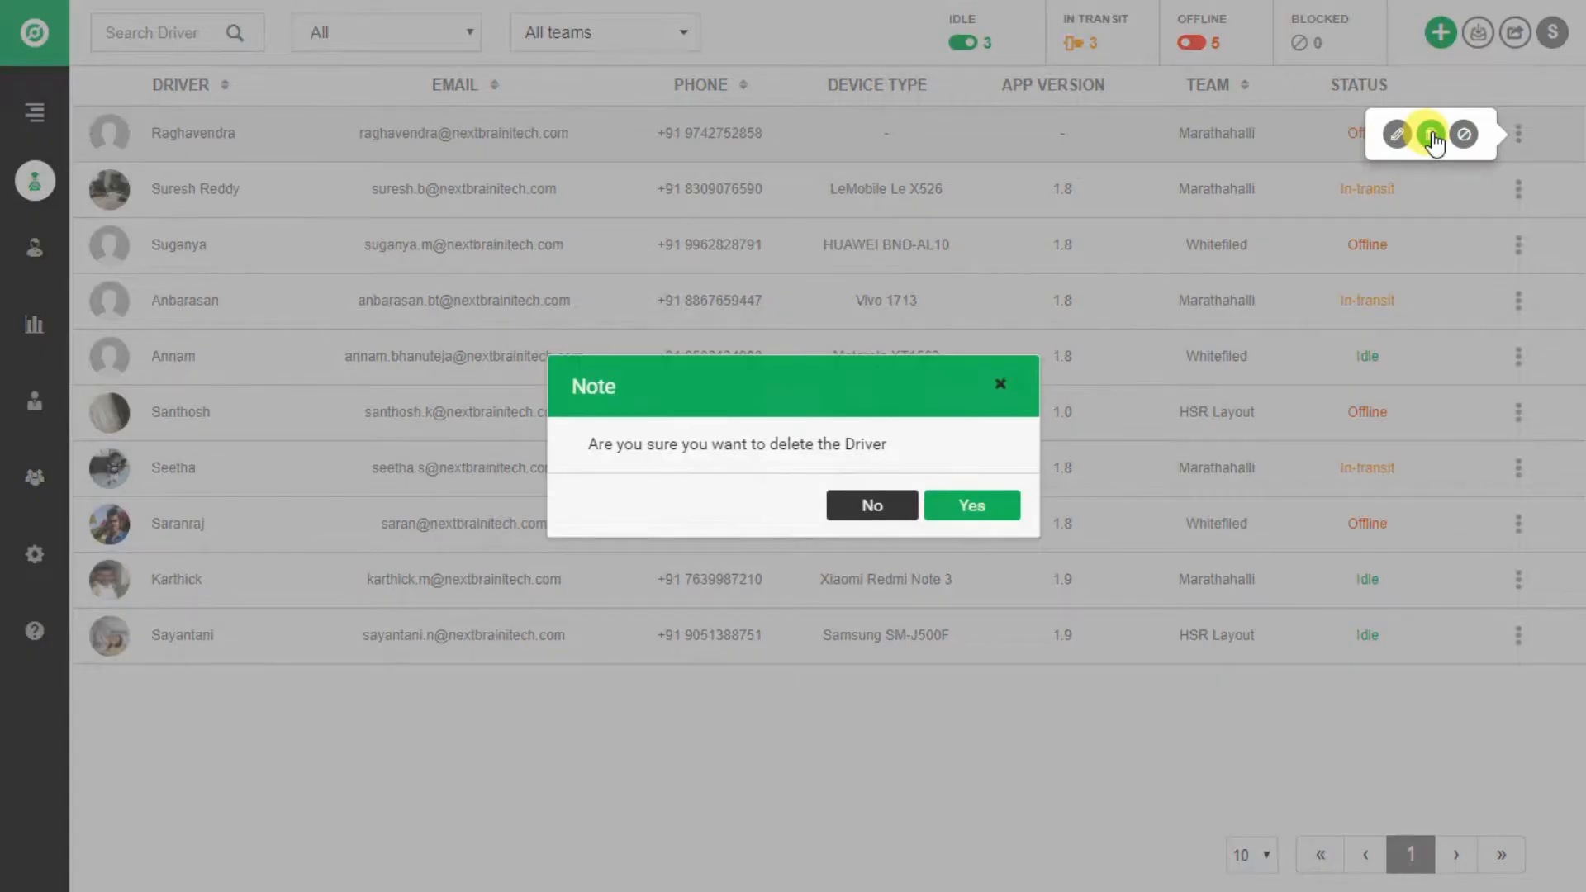
left_click(977, 507)
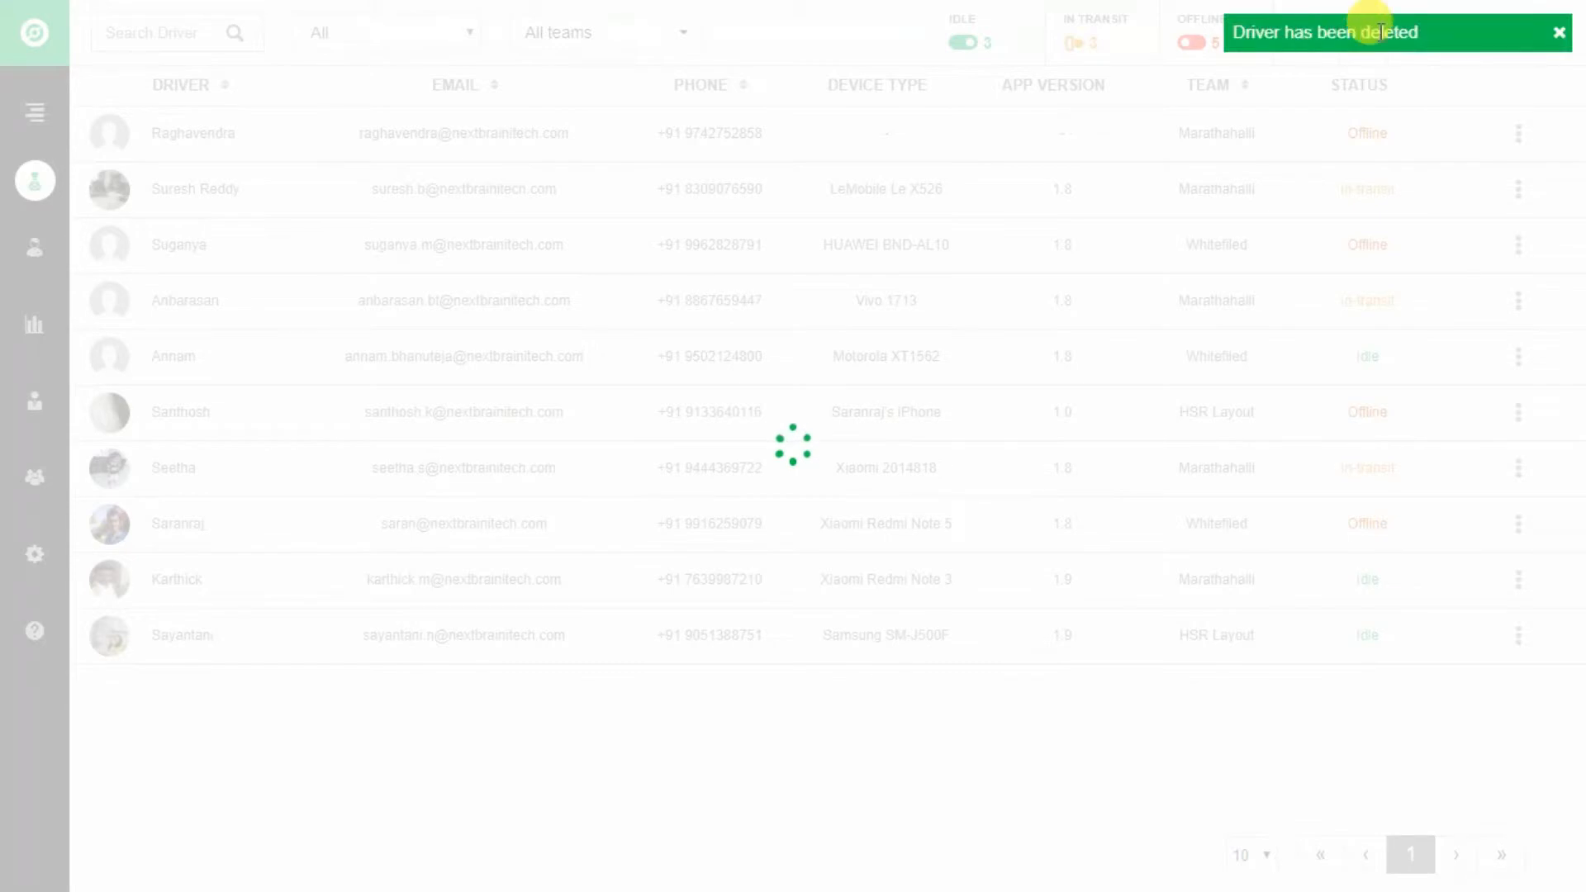
left_click(1555, 39)
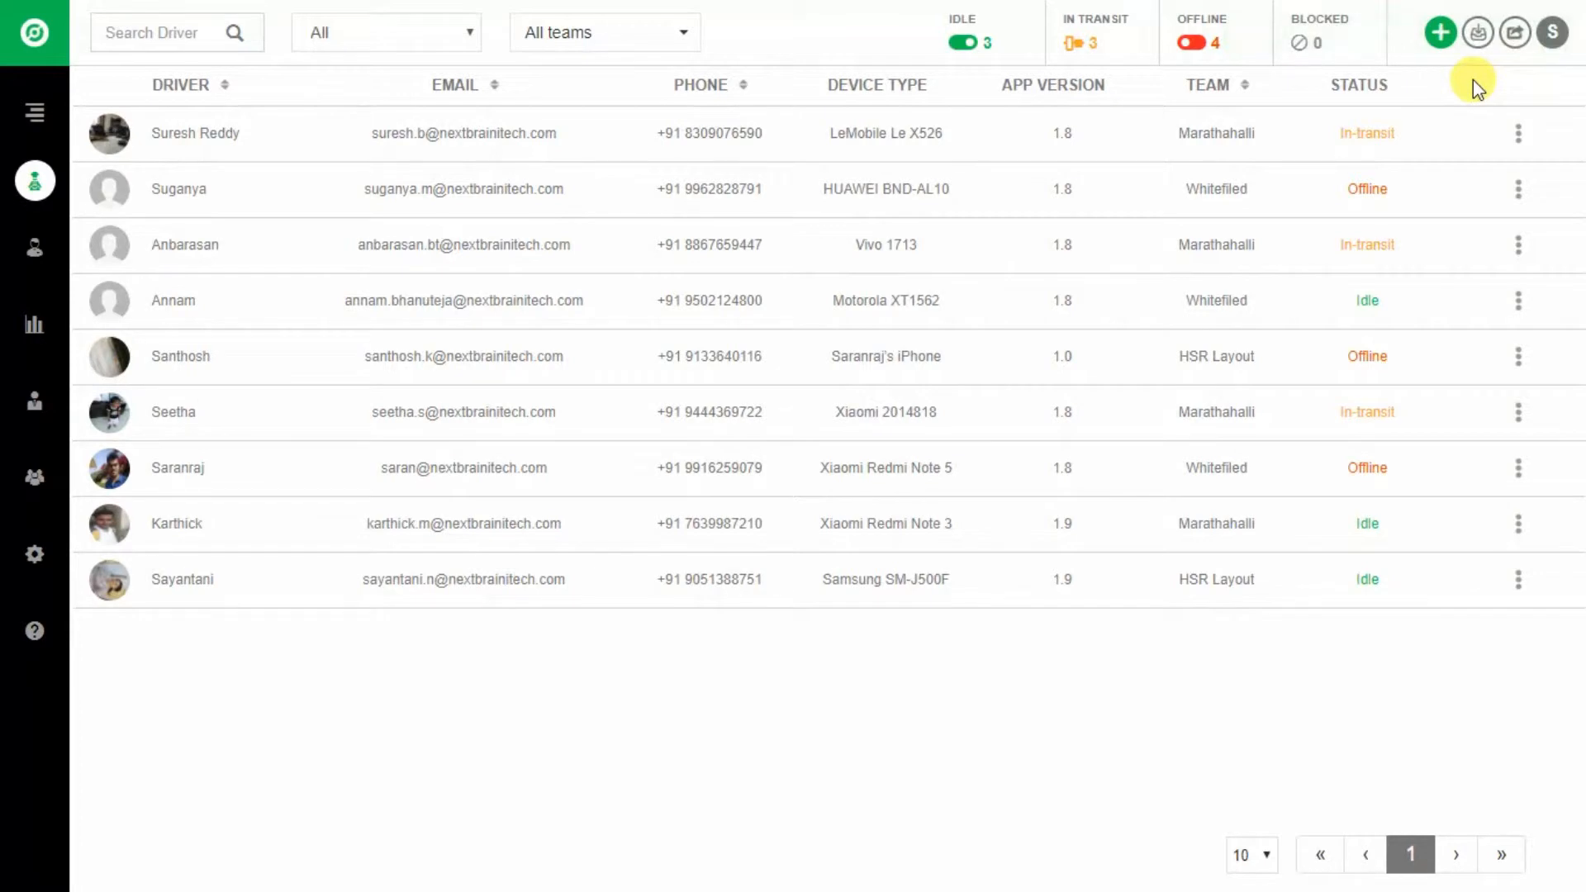
Start a new driver and enter the driver's first name, last name and phone number.
left_click(1438, 37)
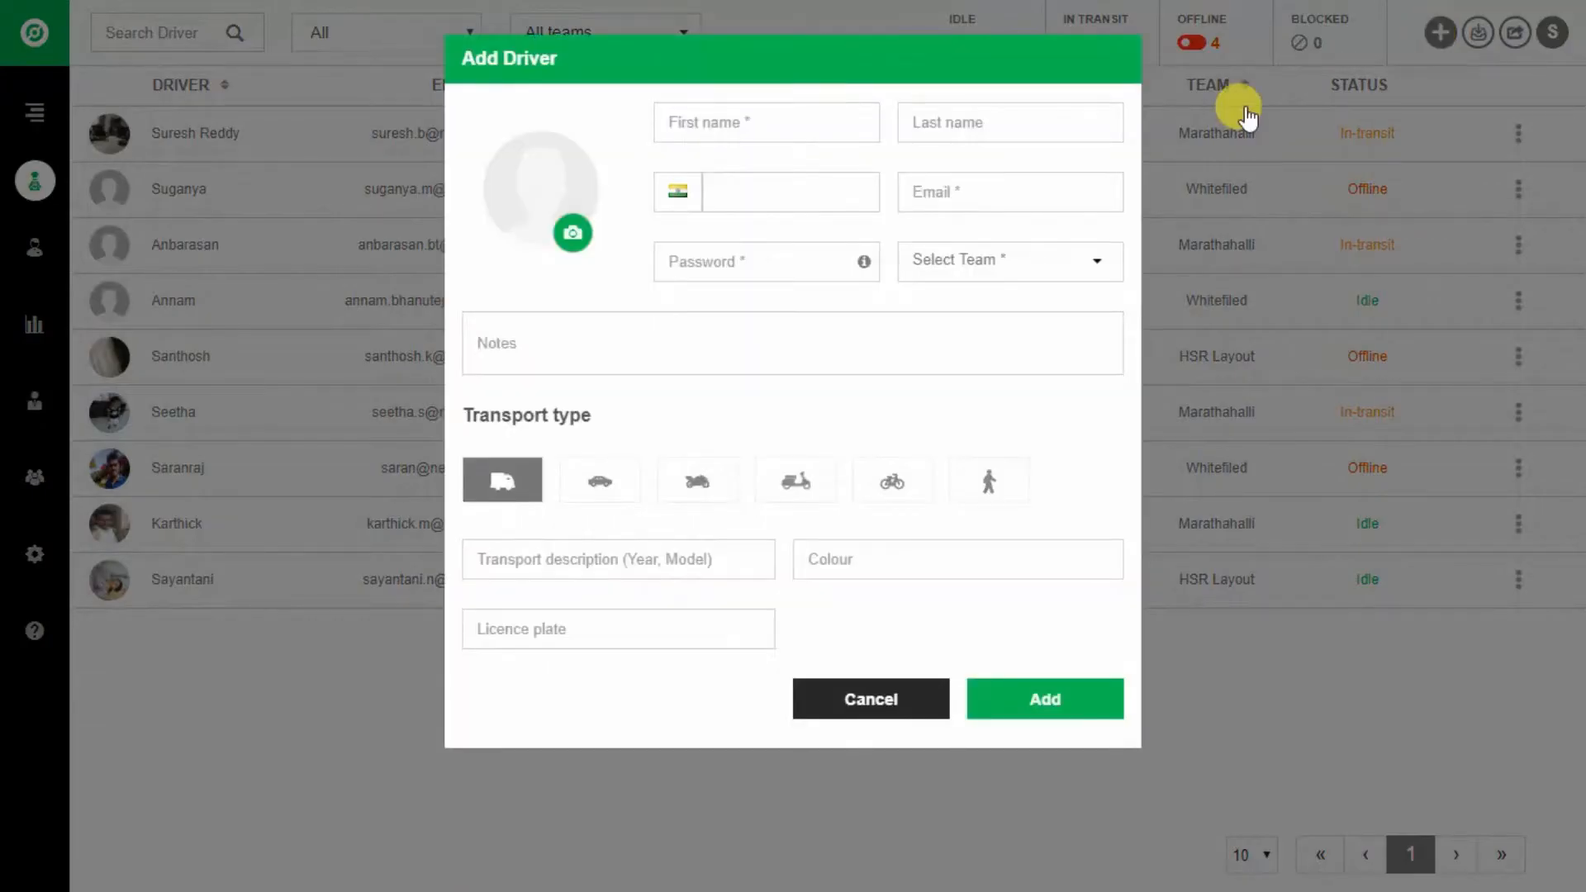
left_click(770, 122)
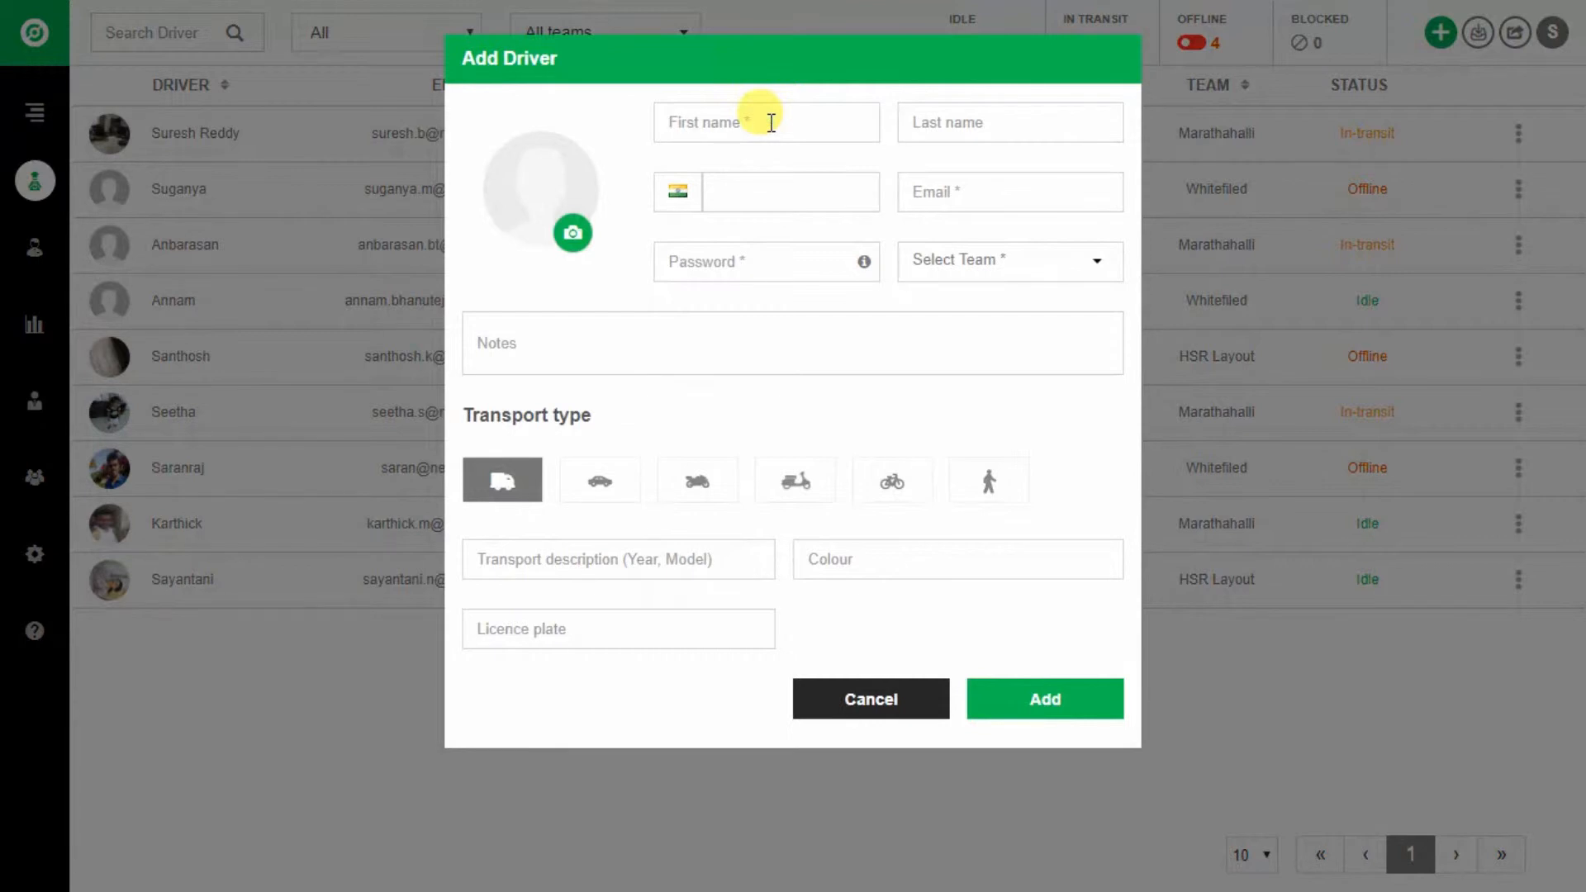
type("Rahghavendra")
left_click(945, 115)
type("MR")
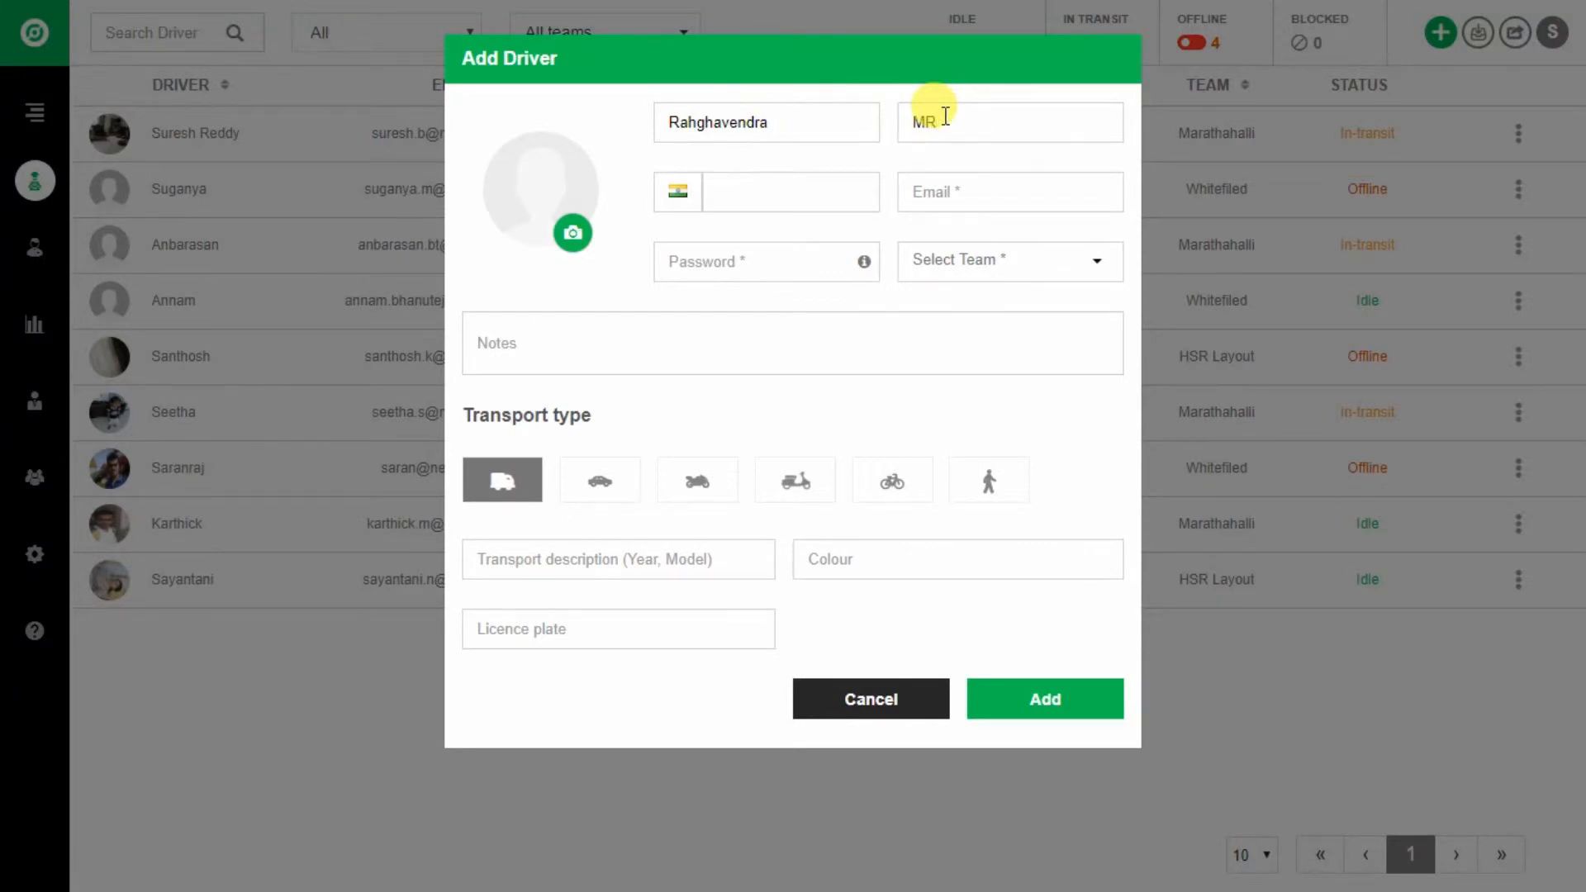
left_click(837, 199)
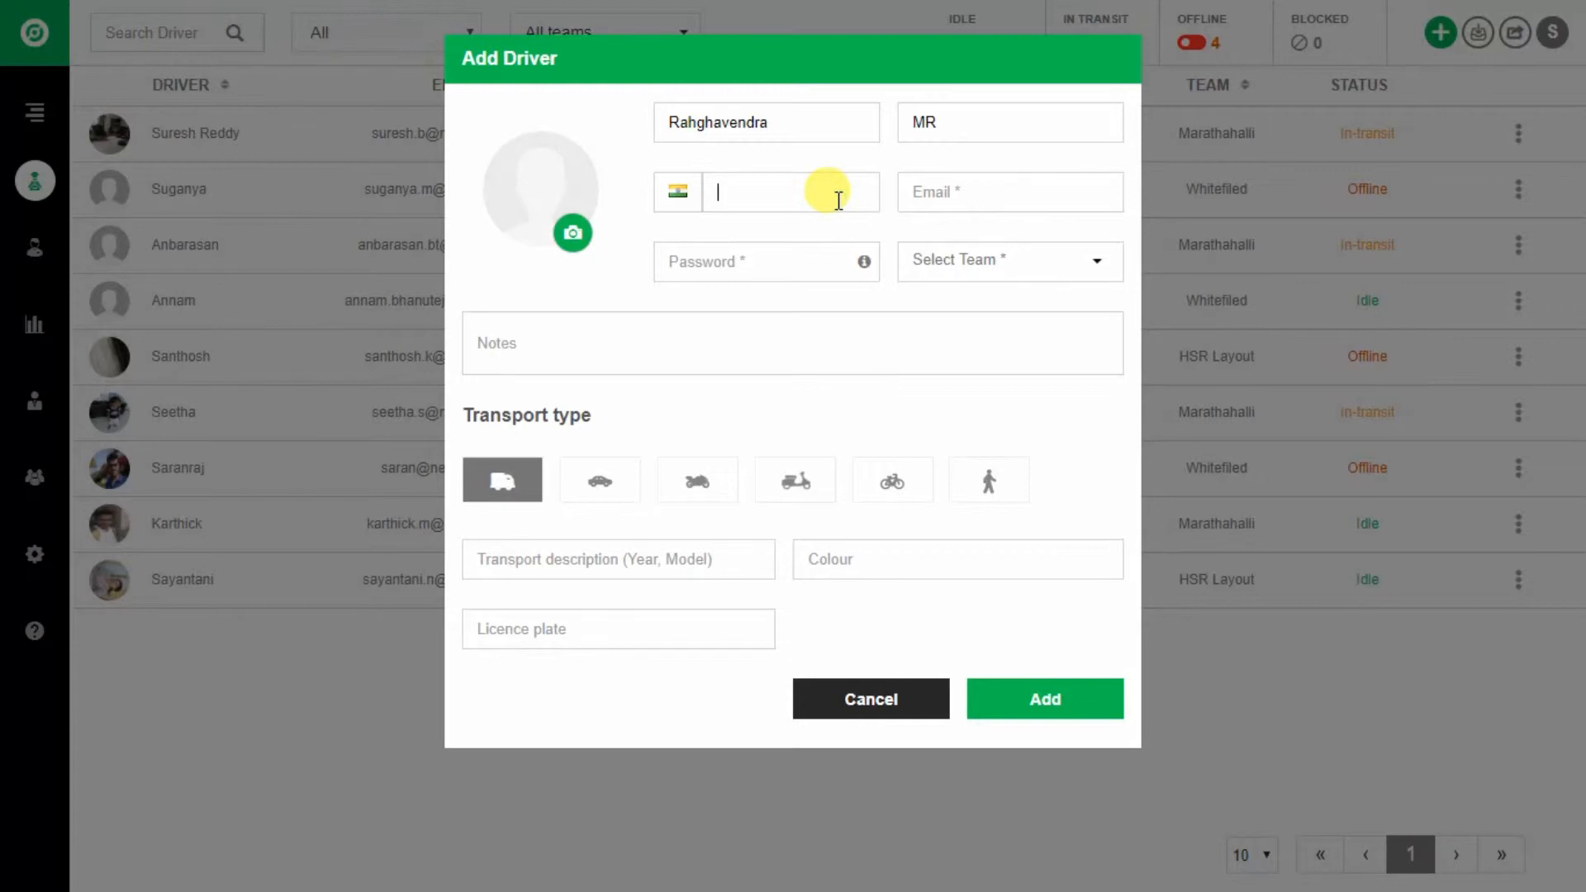
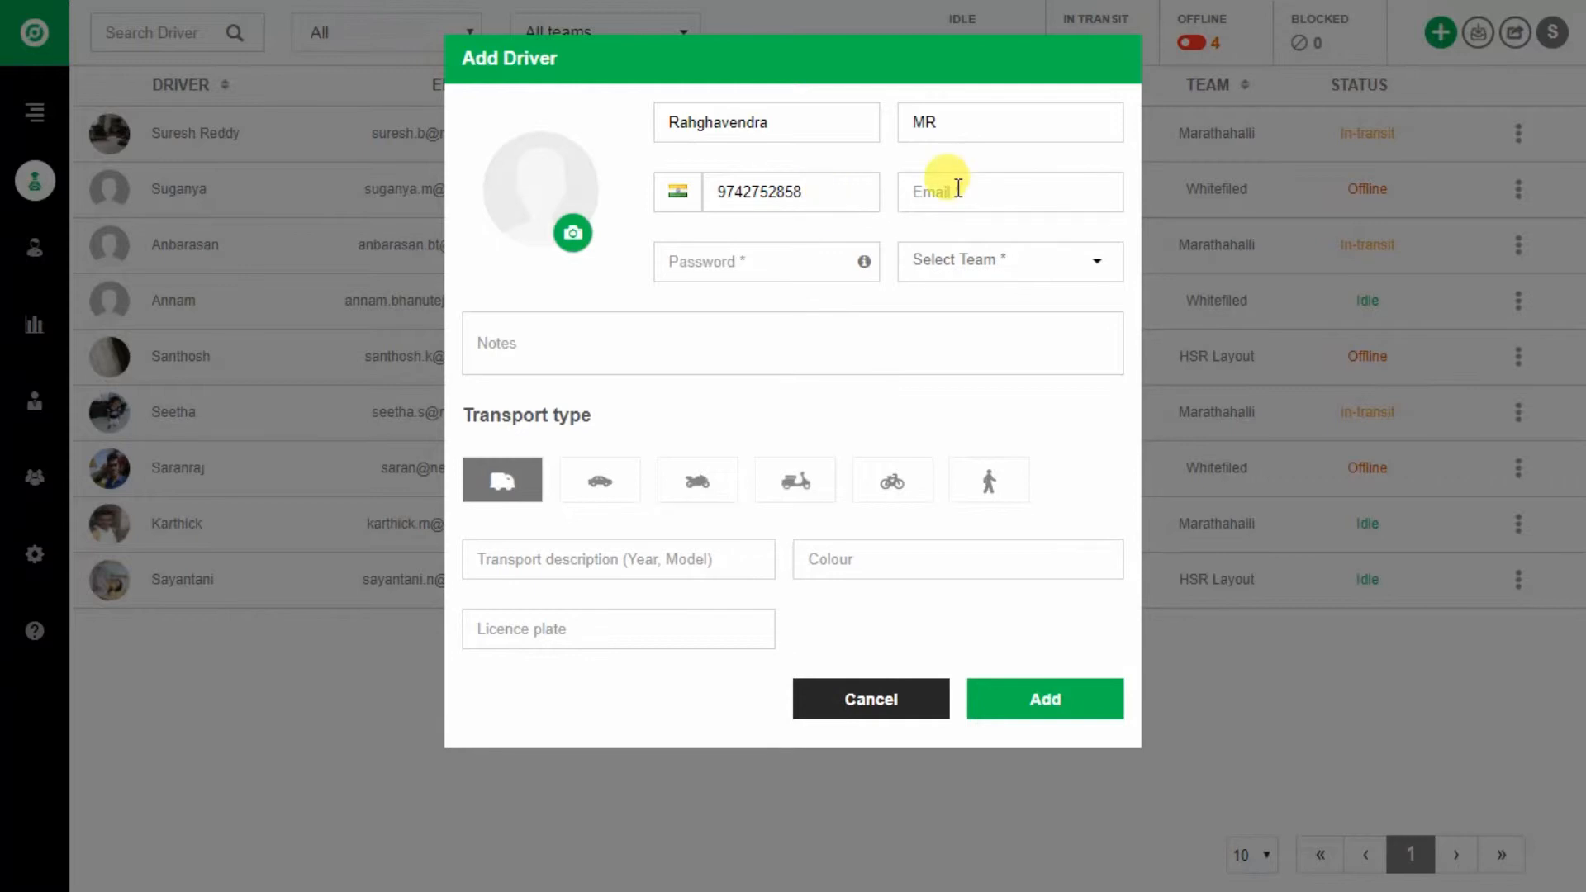
Complete the driver's e-mail, enter the account password, and assign the Marathahalli team.
key("ctrl+v")
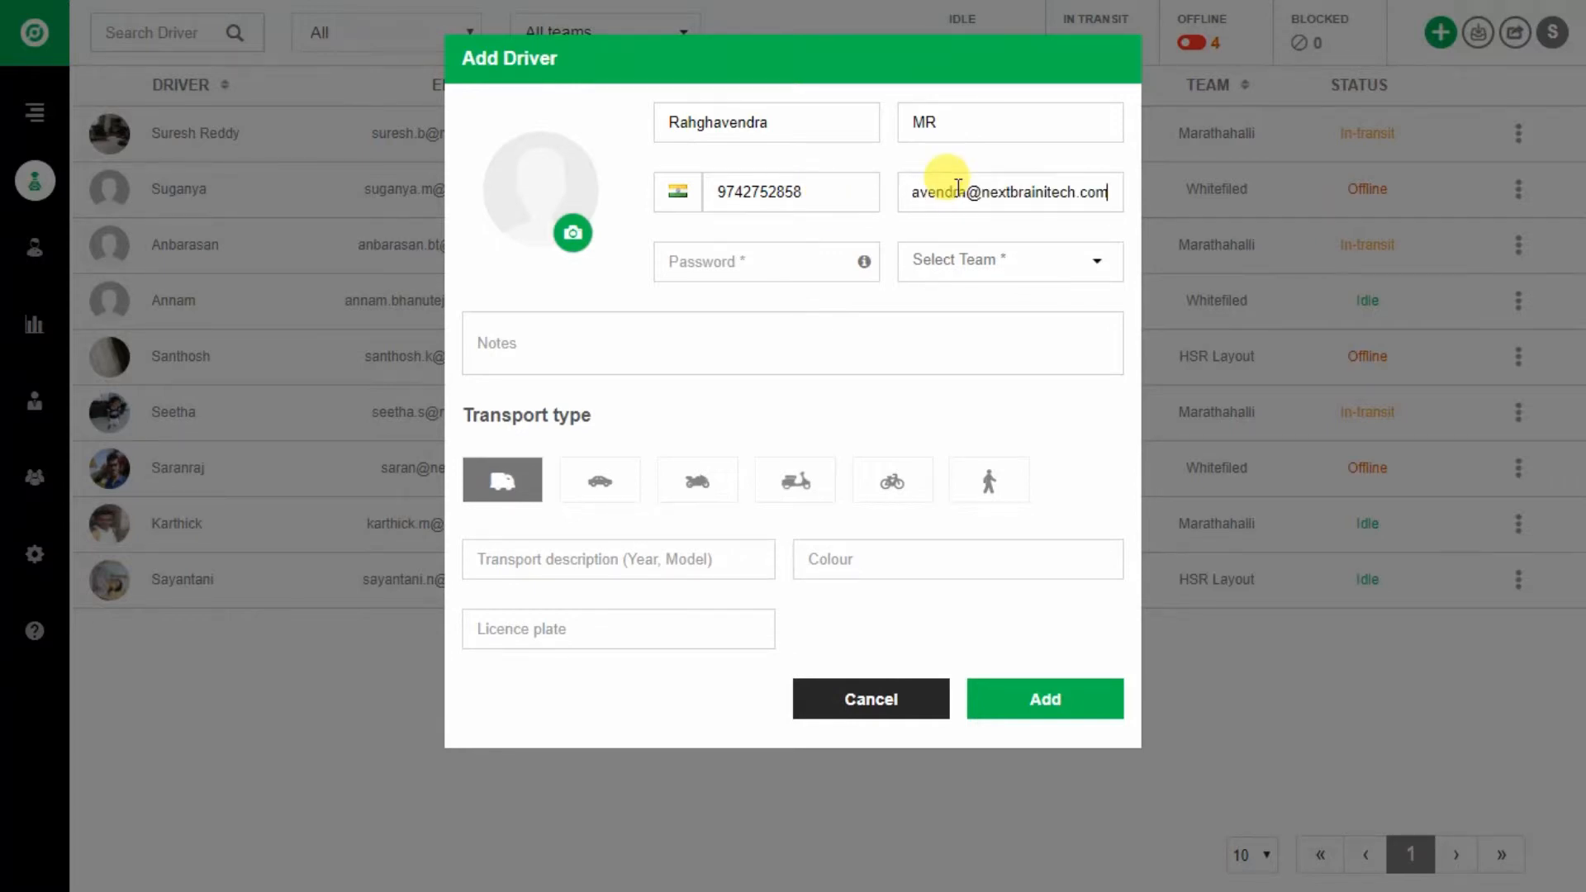
left_click(828, 252)
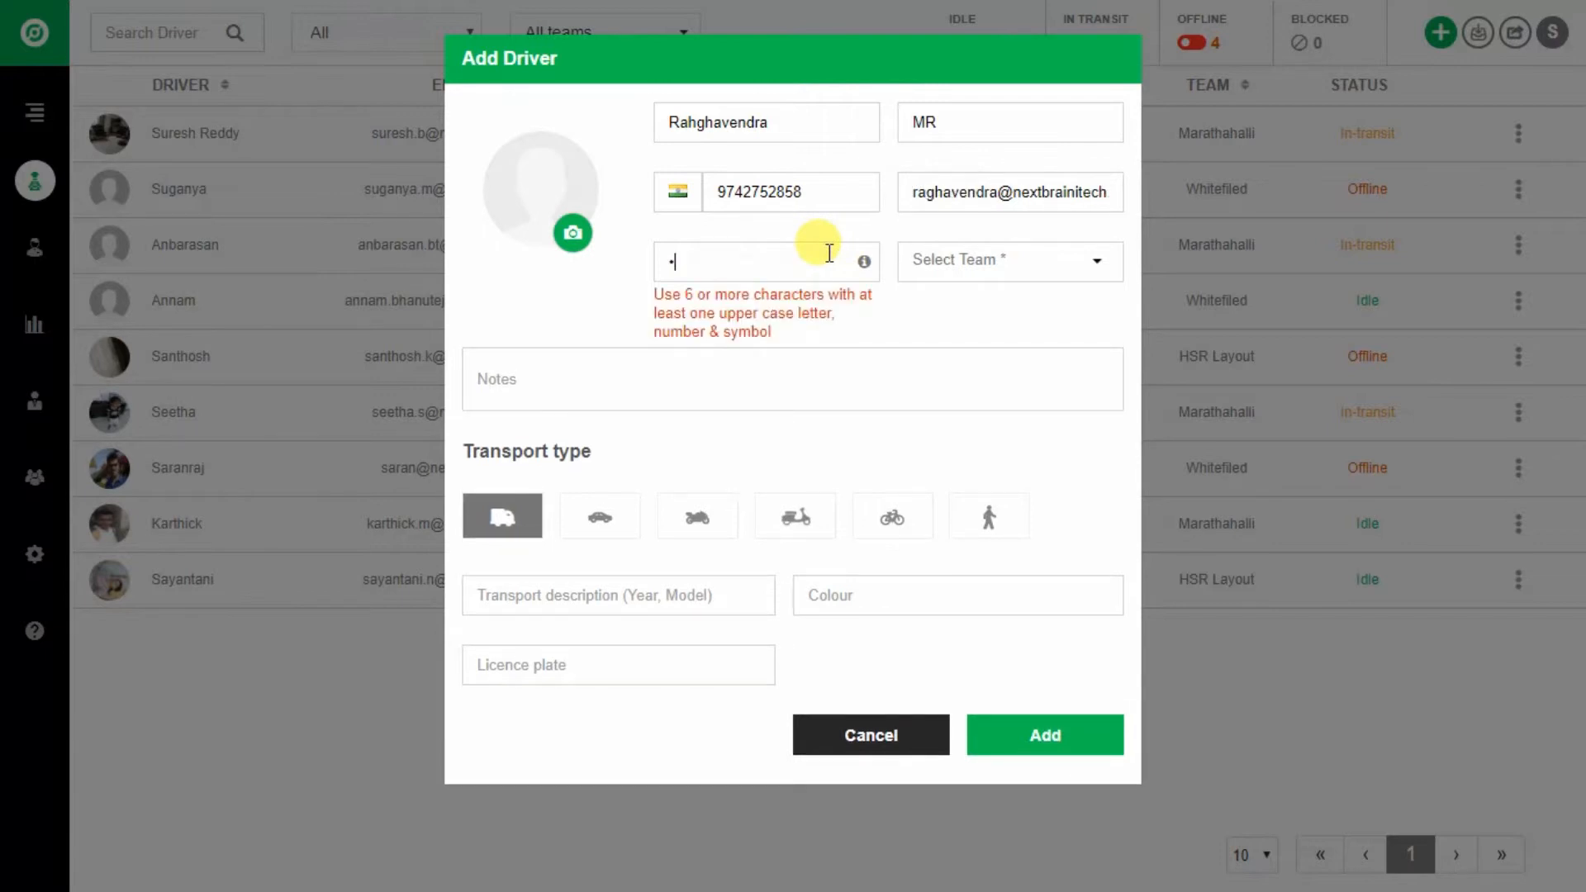
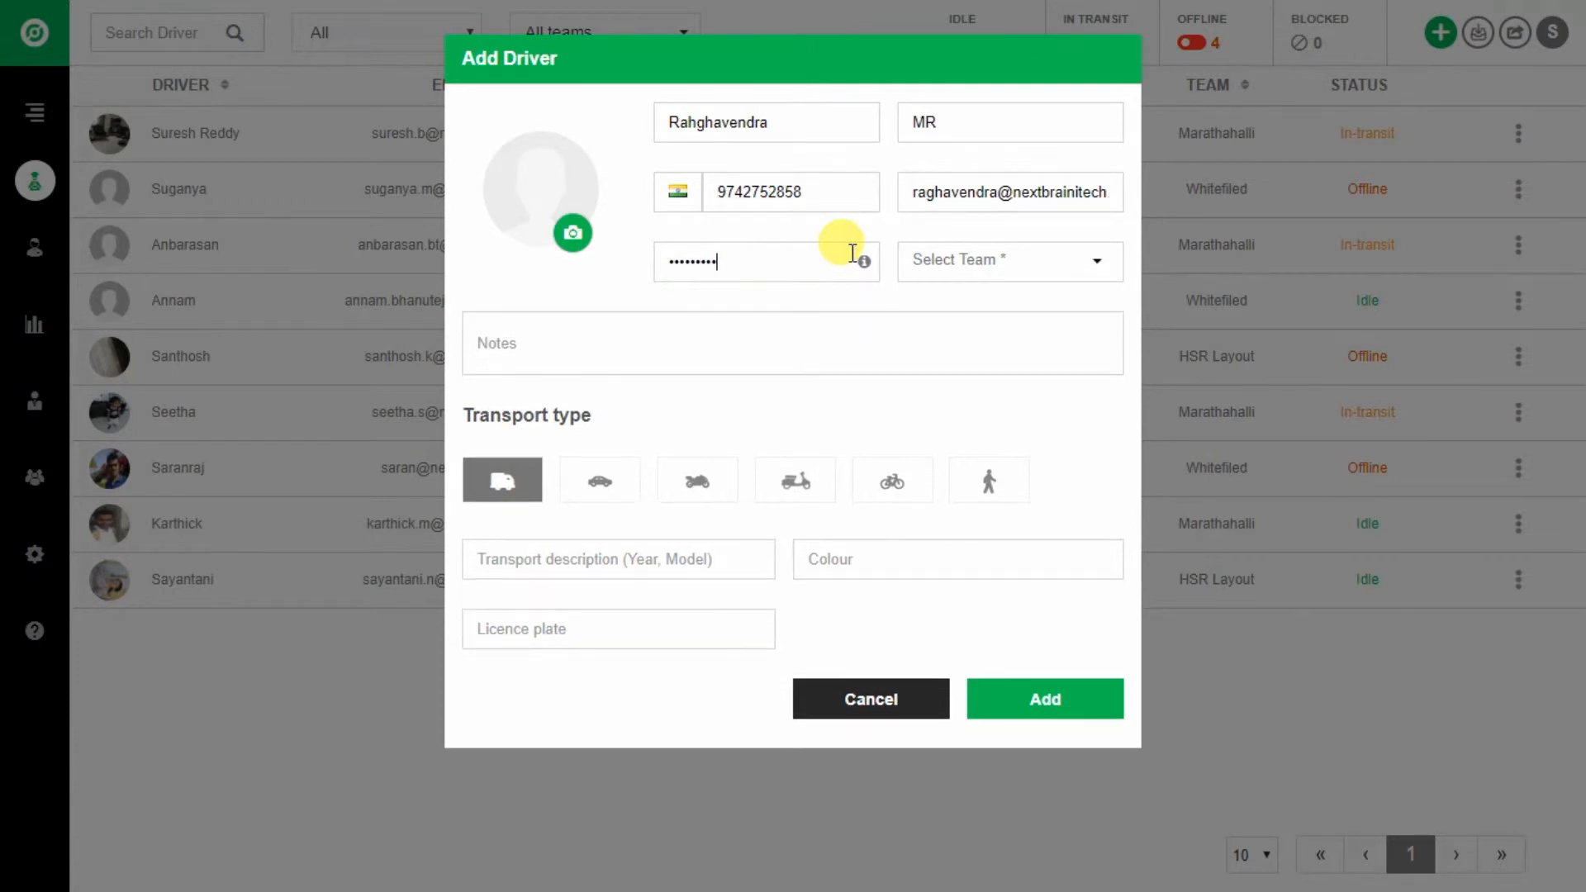
left_click(940, 281)
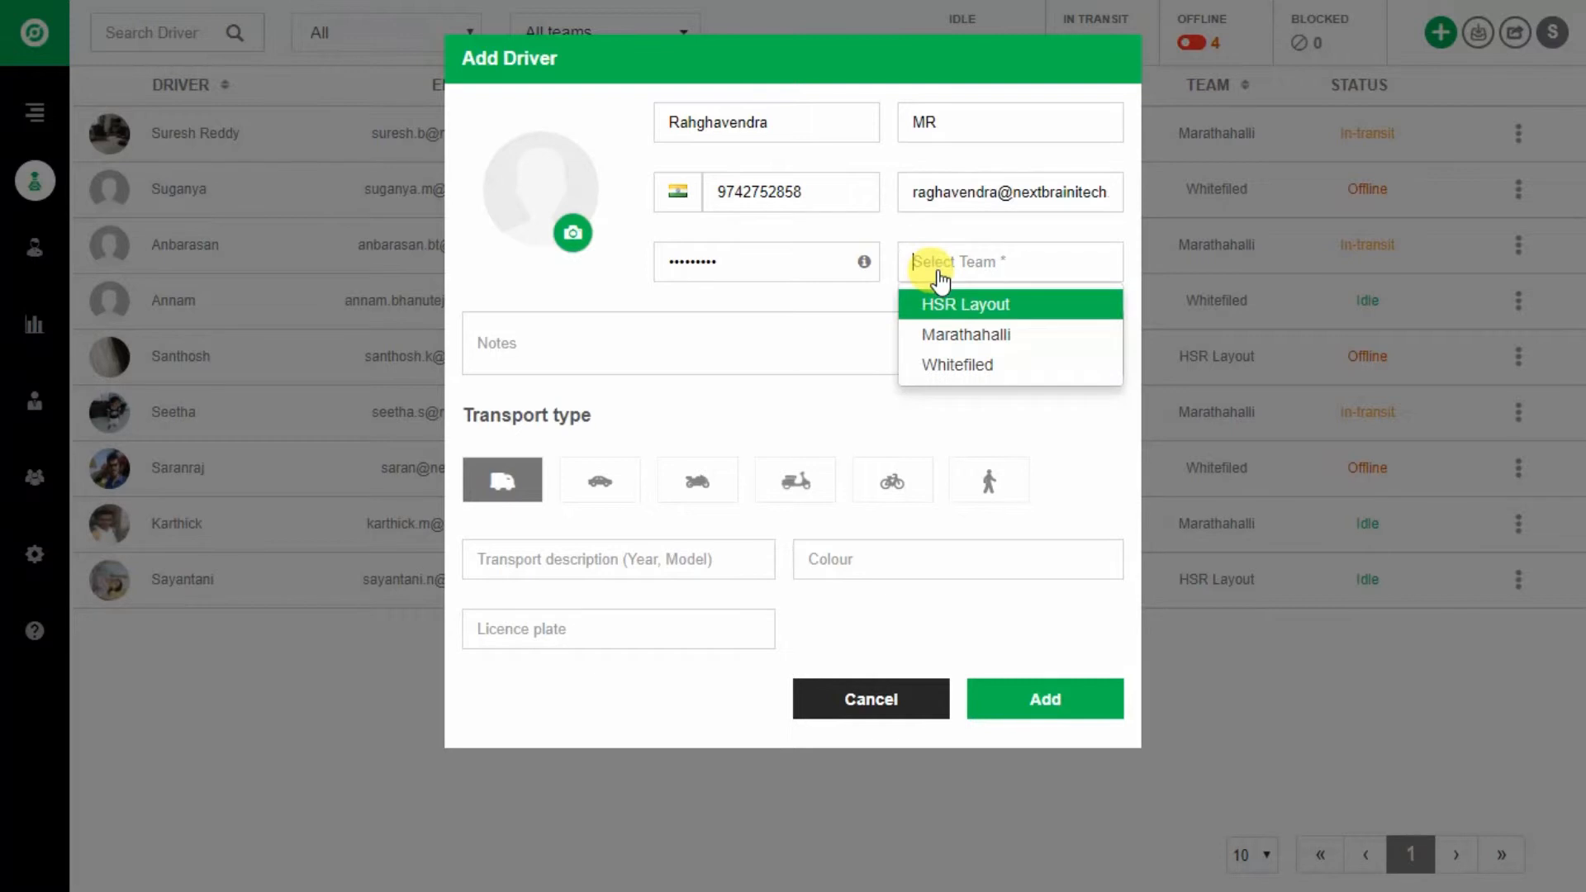
left_click(969, 340)
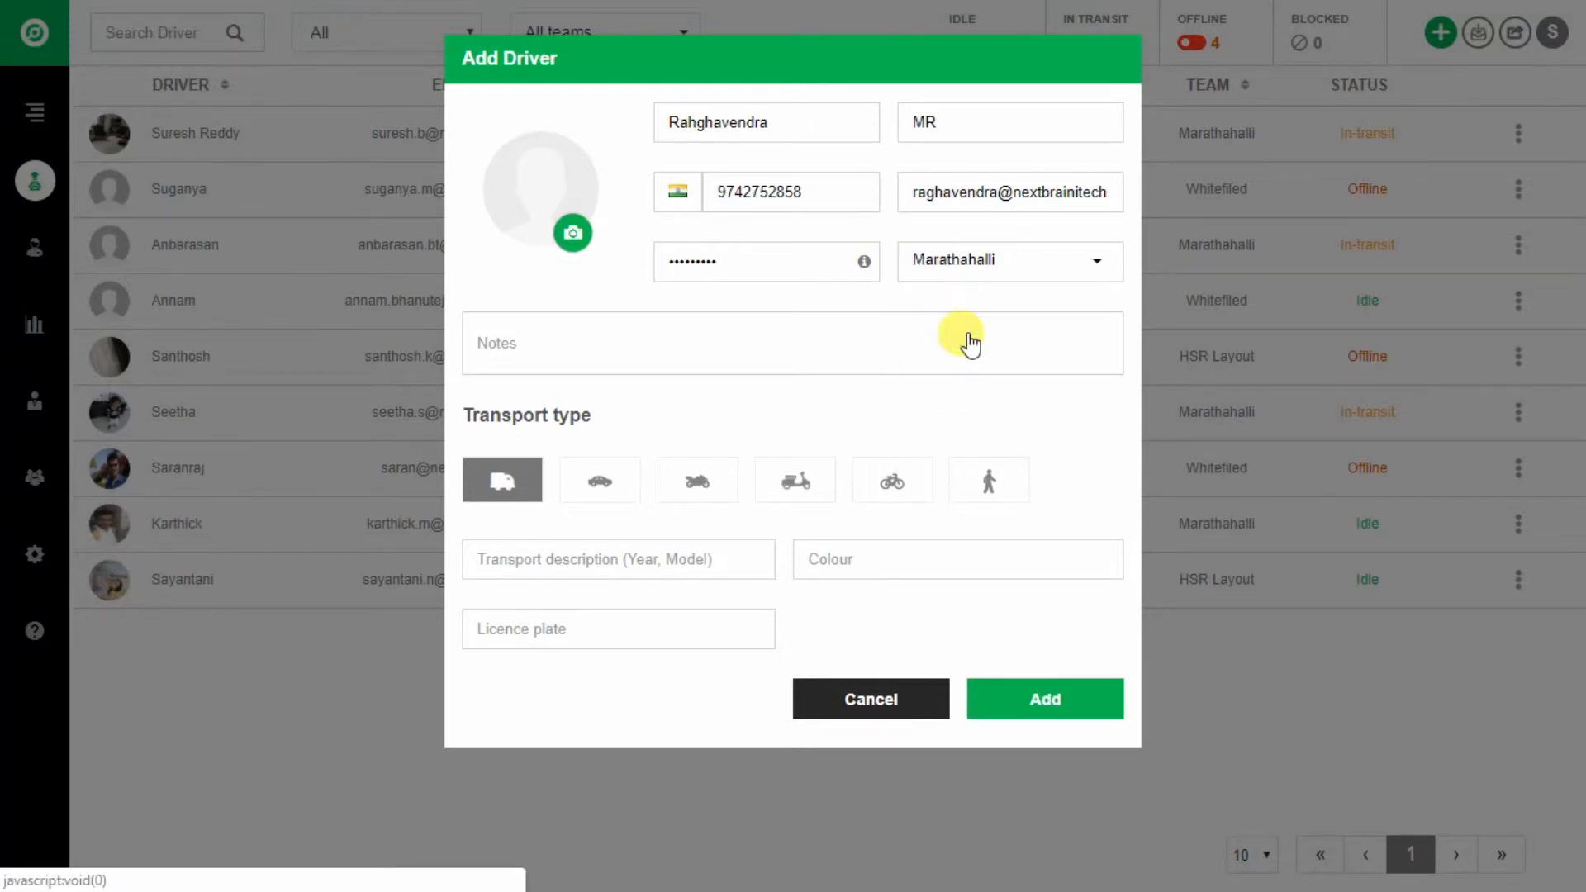
Add the note 'New driver', choose motorcycle transport, and describe it as 'Pulsar 150 - 2015'.
left_click(783, 342)
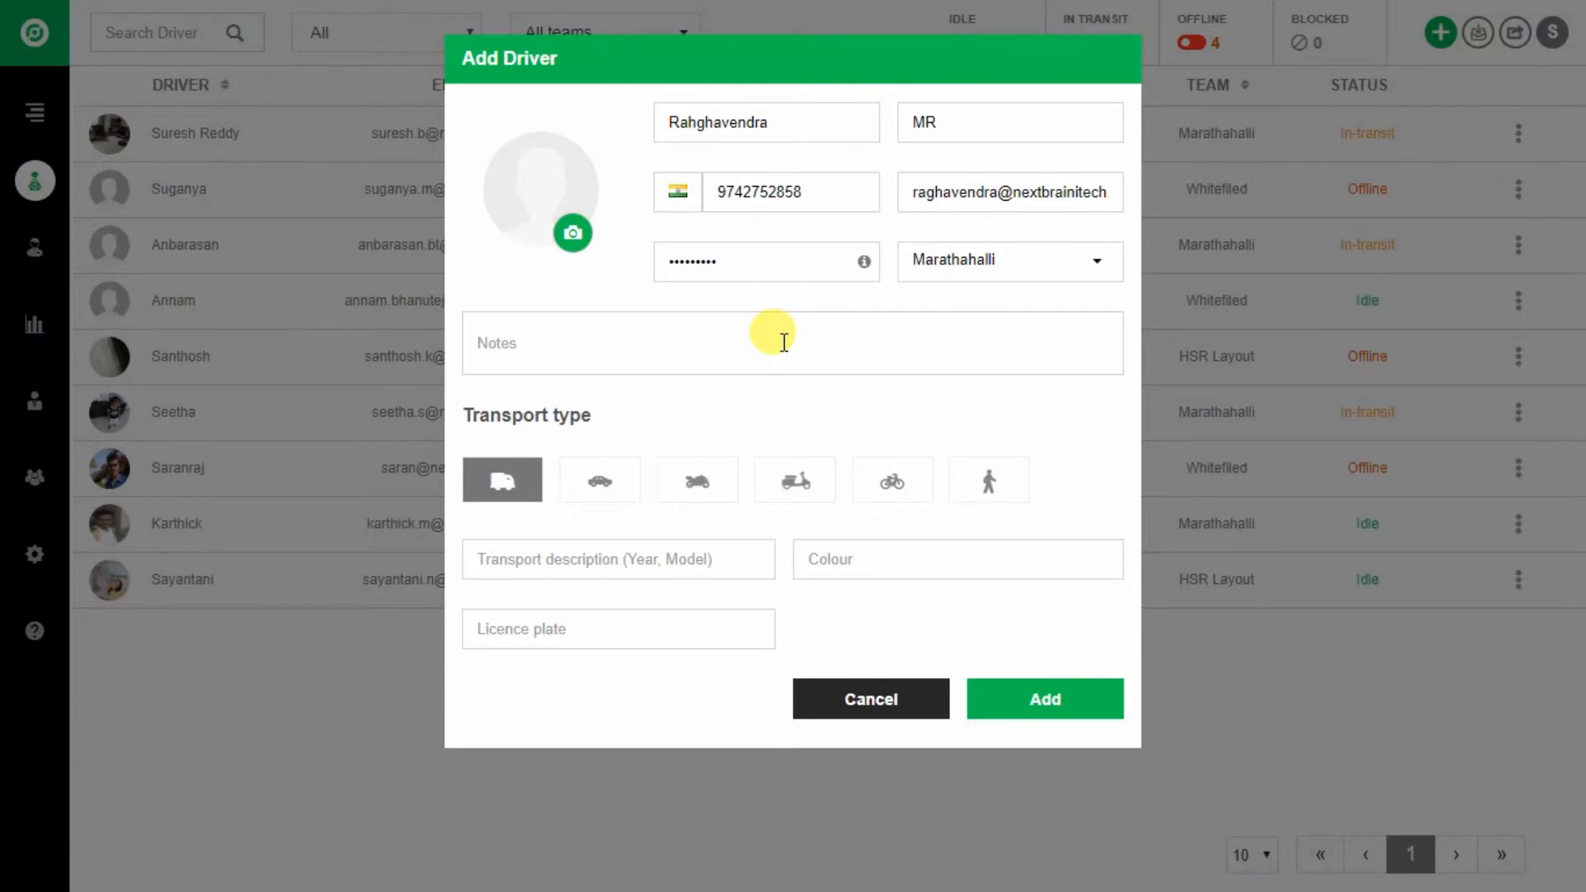
type("New driver")
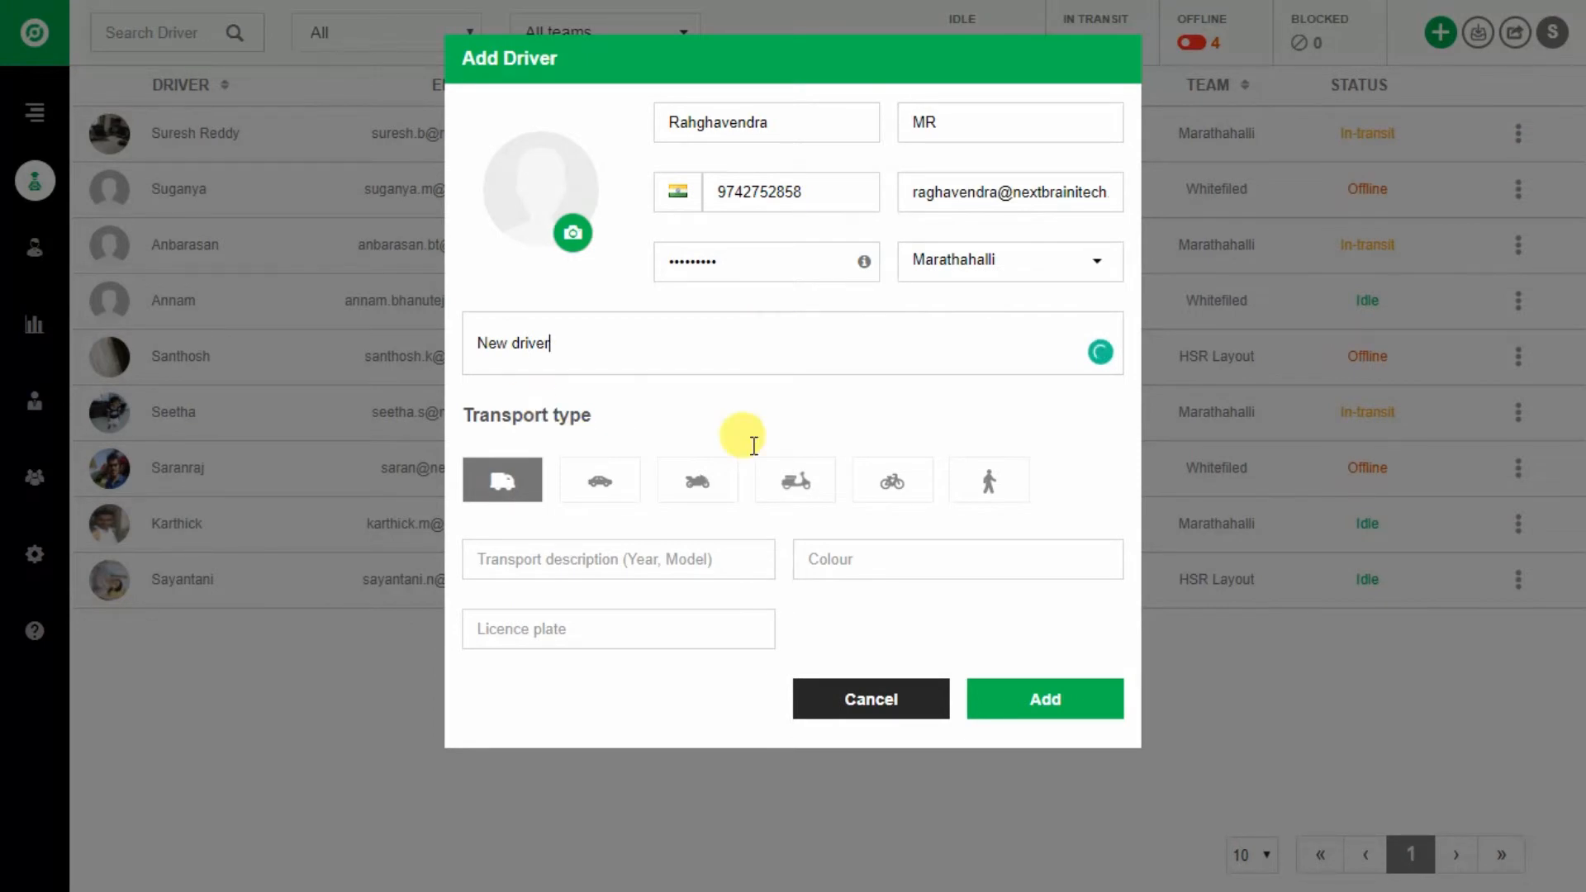
left_click(694, 487)
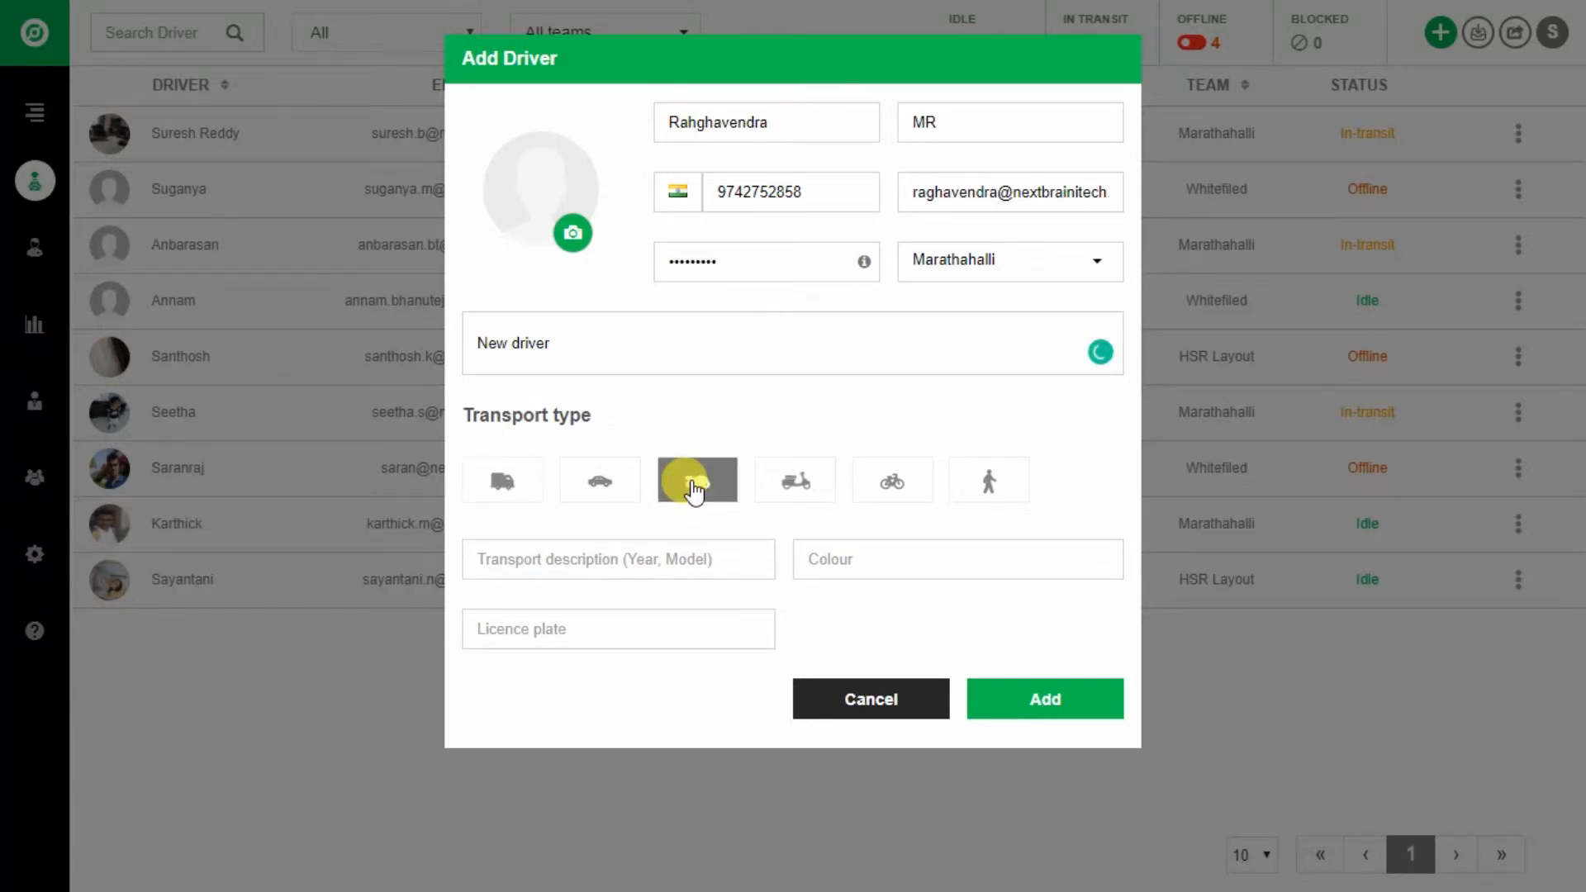
left_click(619, 557)
type("Pulsar 150 - 201")
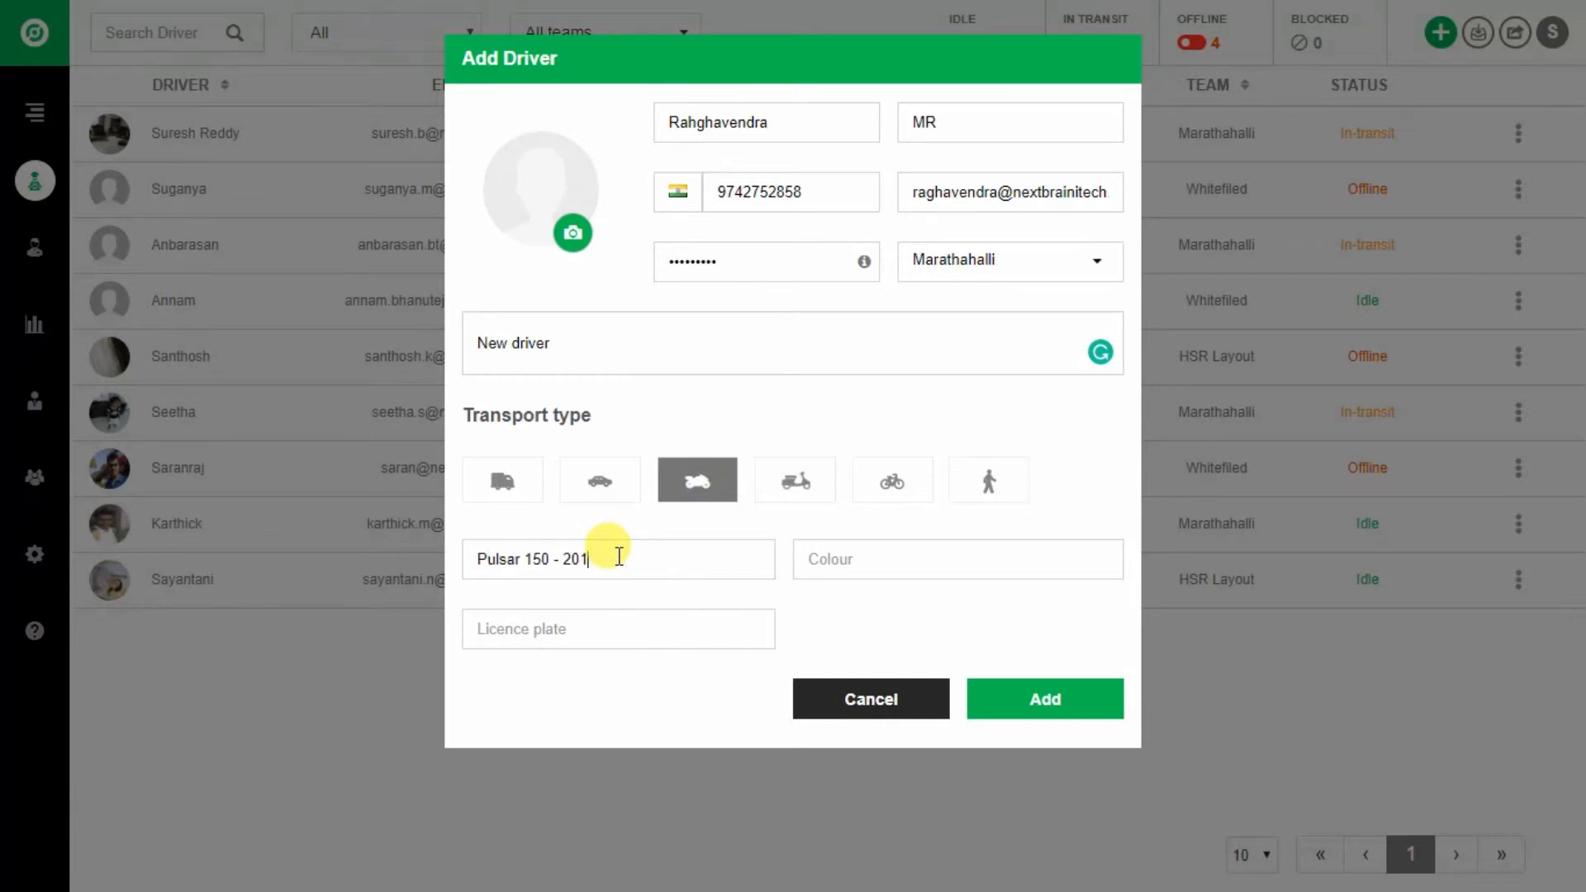
type("5")
Set the vehicle colour to Red, leave the licence plate blank, and save the driver.
left_click(880, 559)
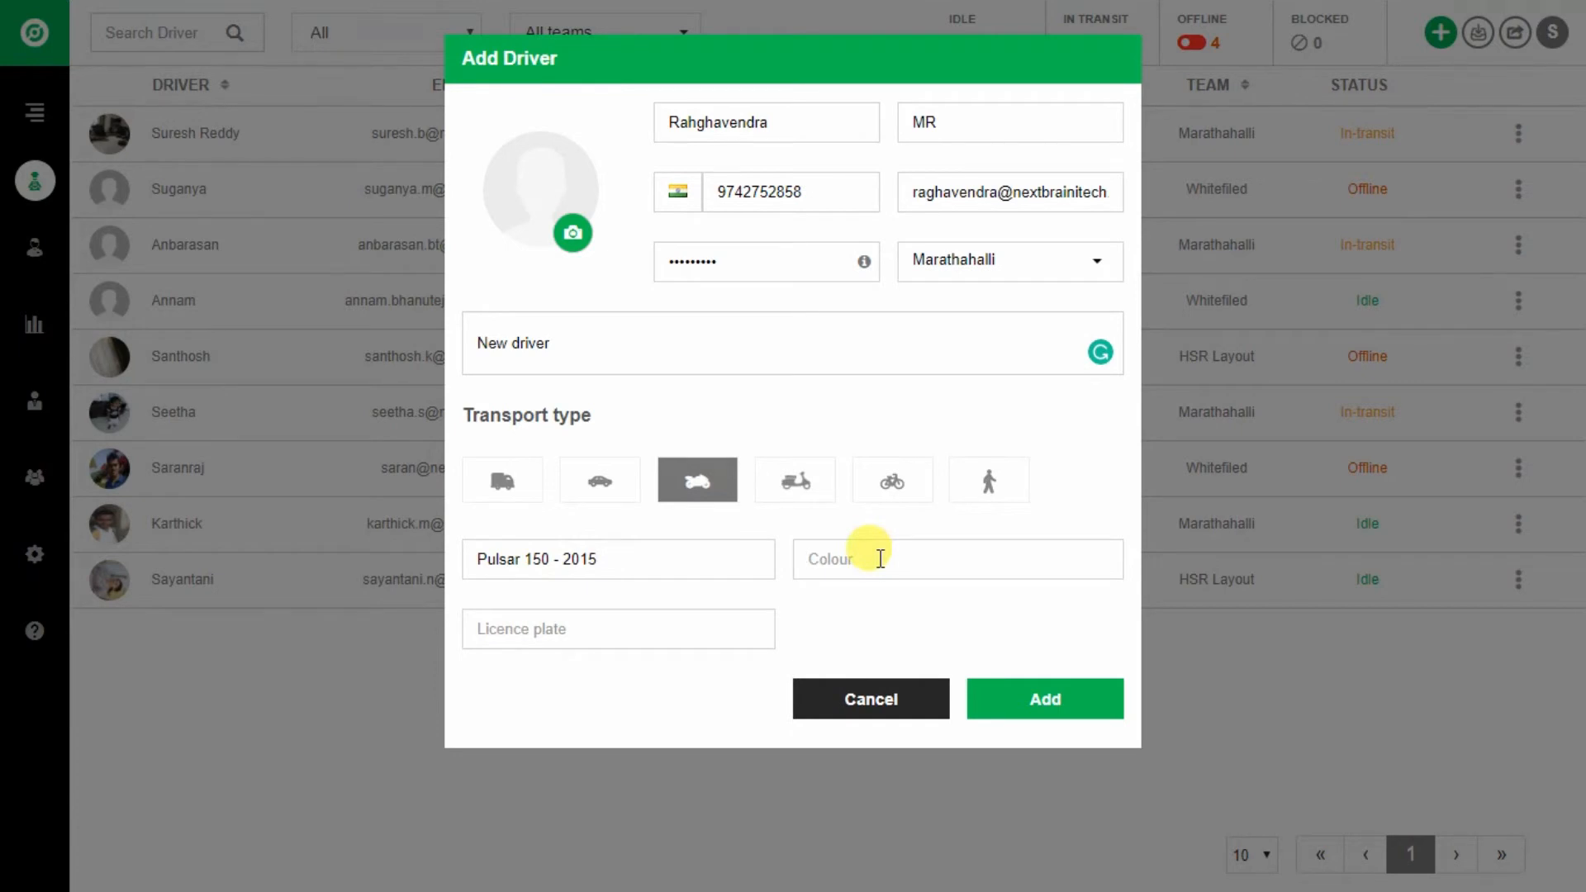
type("Red")
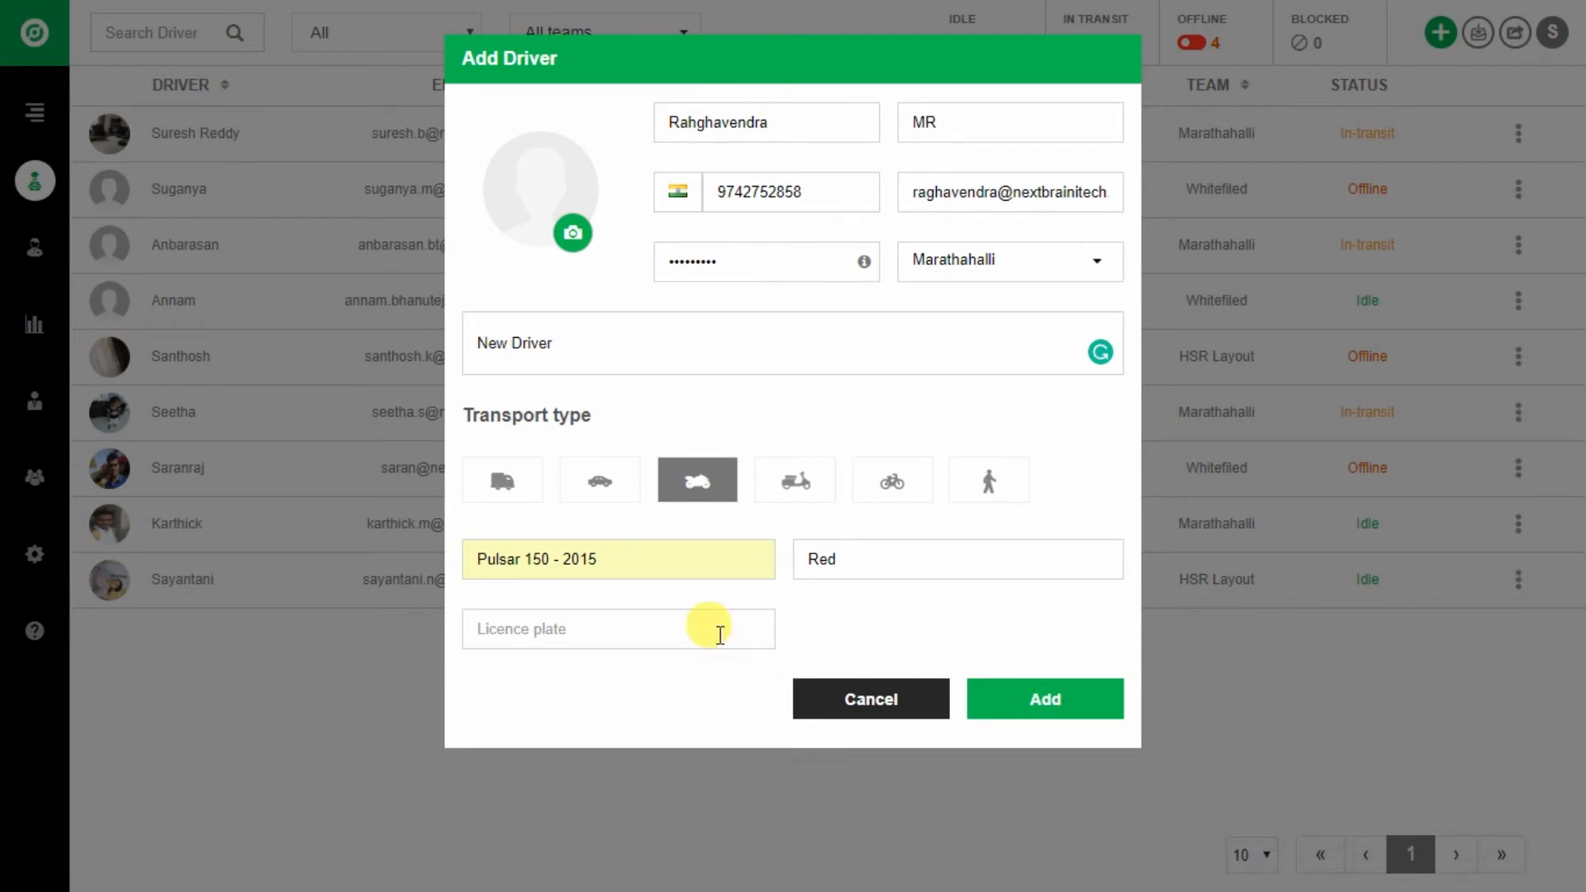
left_click(719, 634)
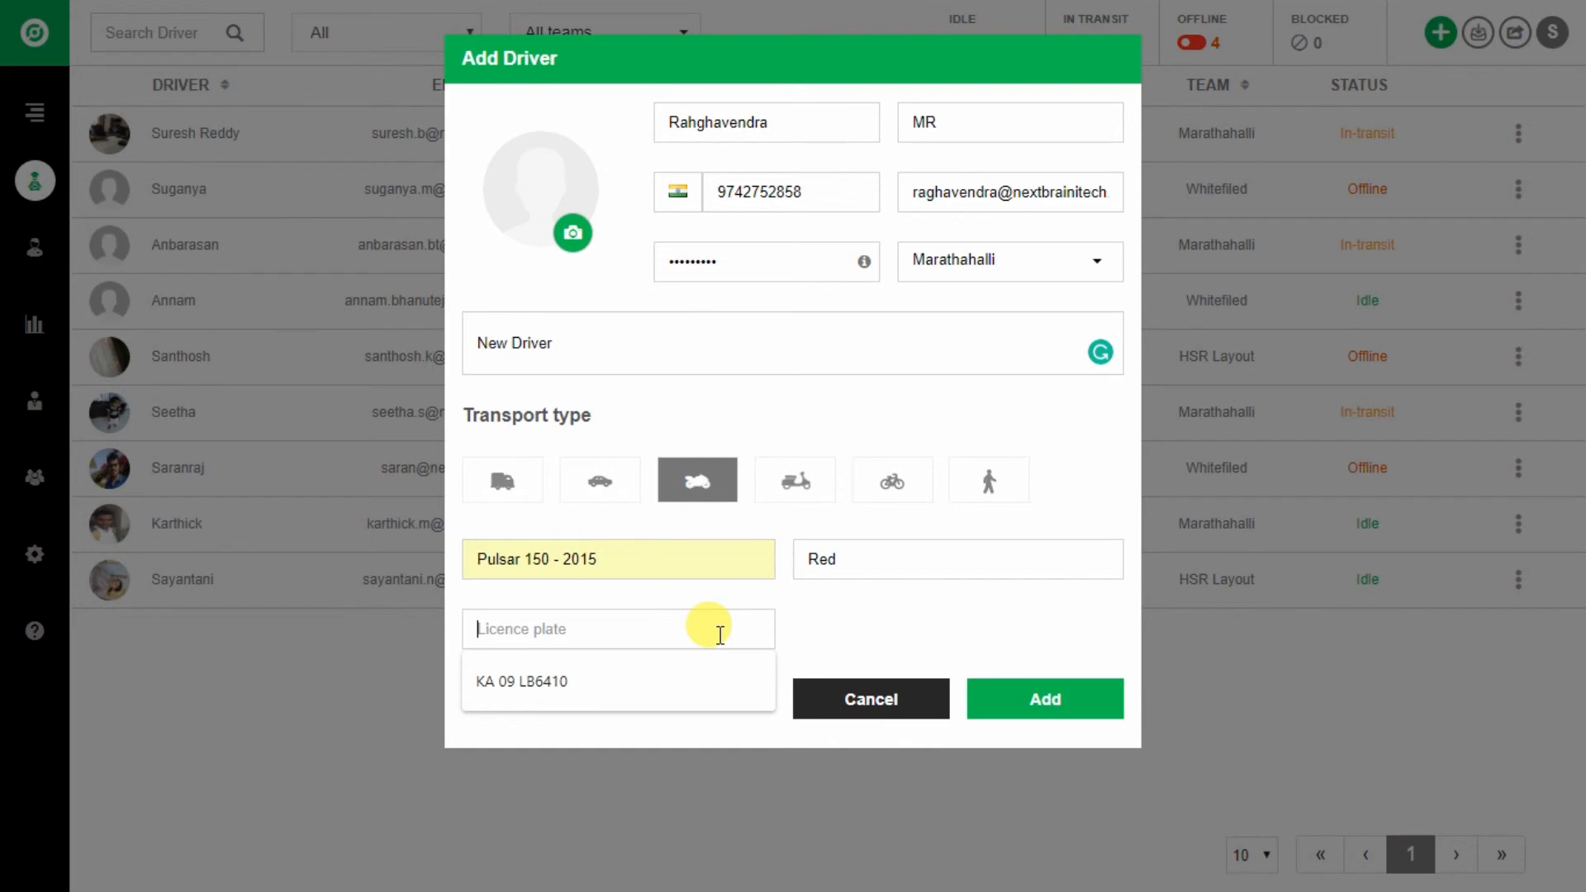
left_click(675, 686)
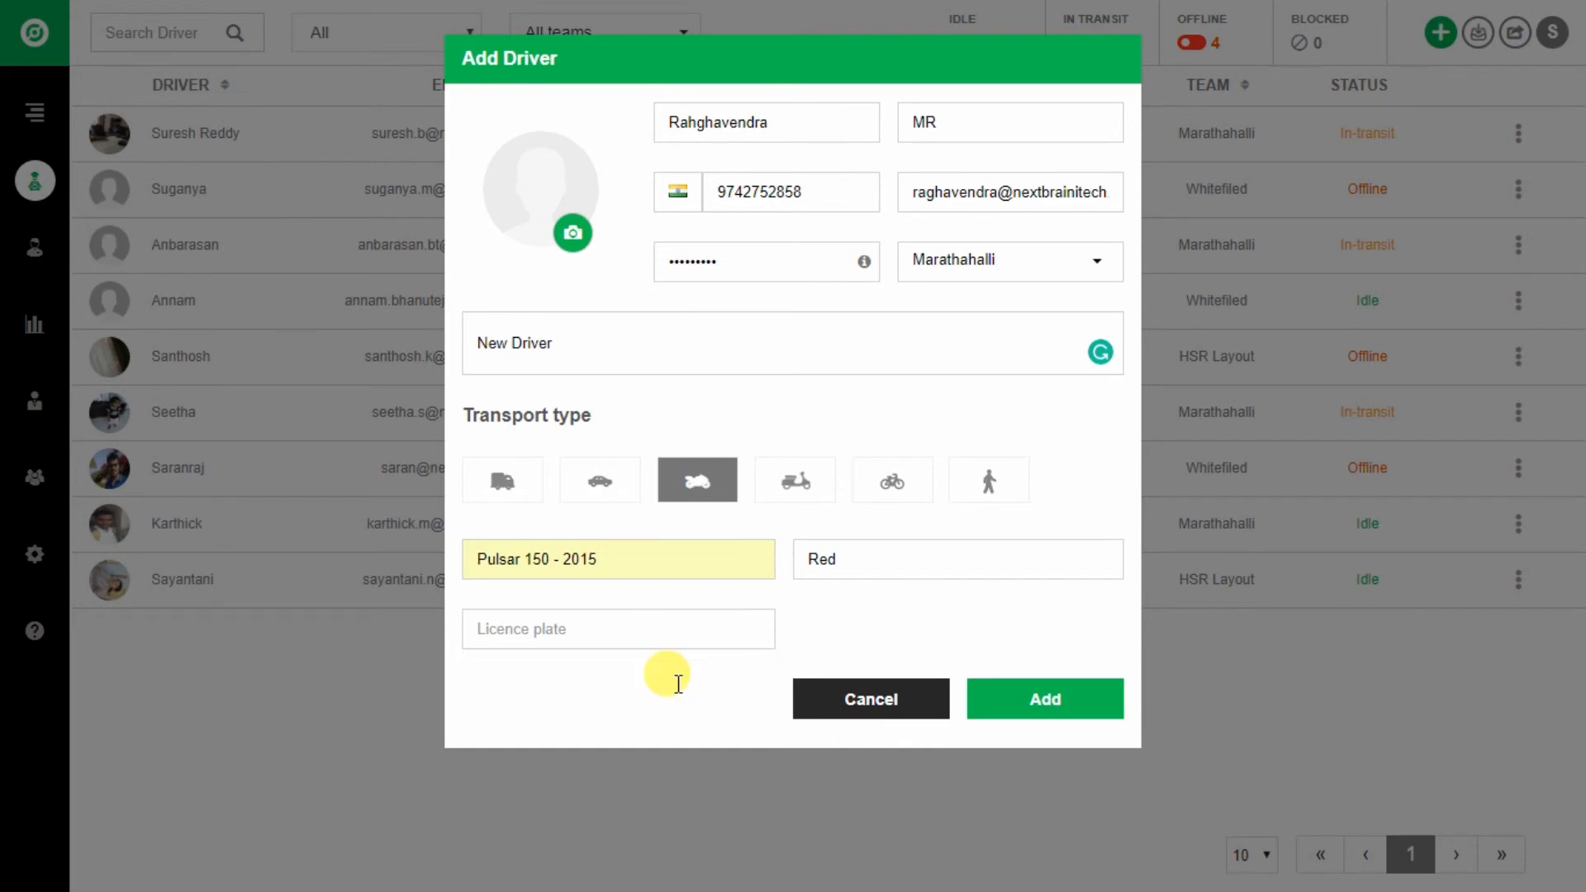
left_click(1037, 699)
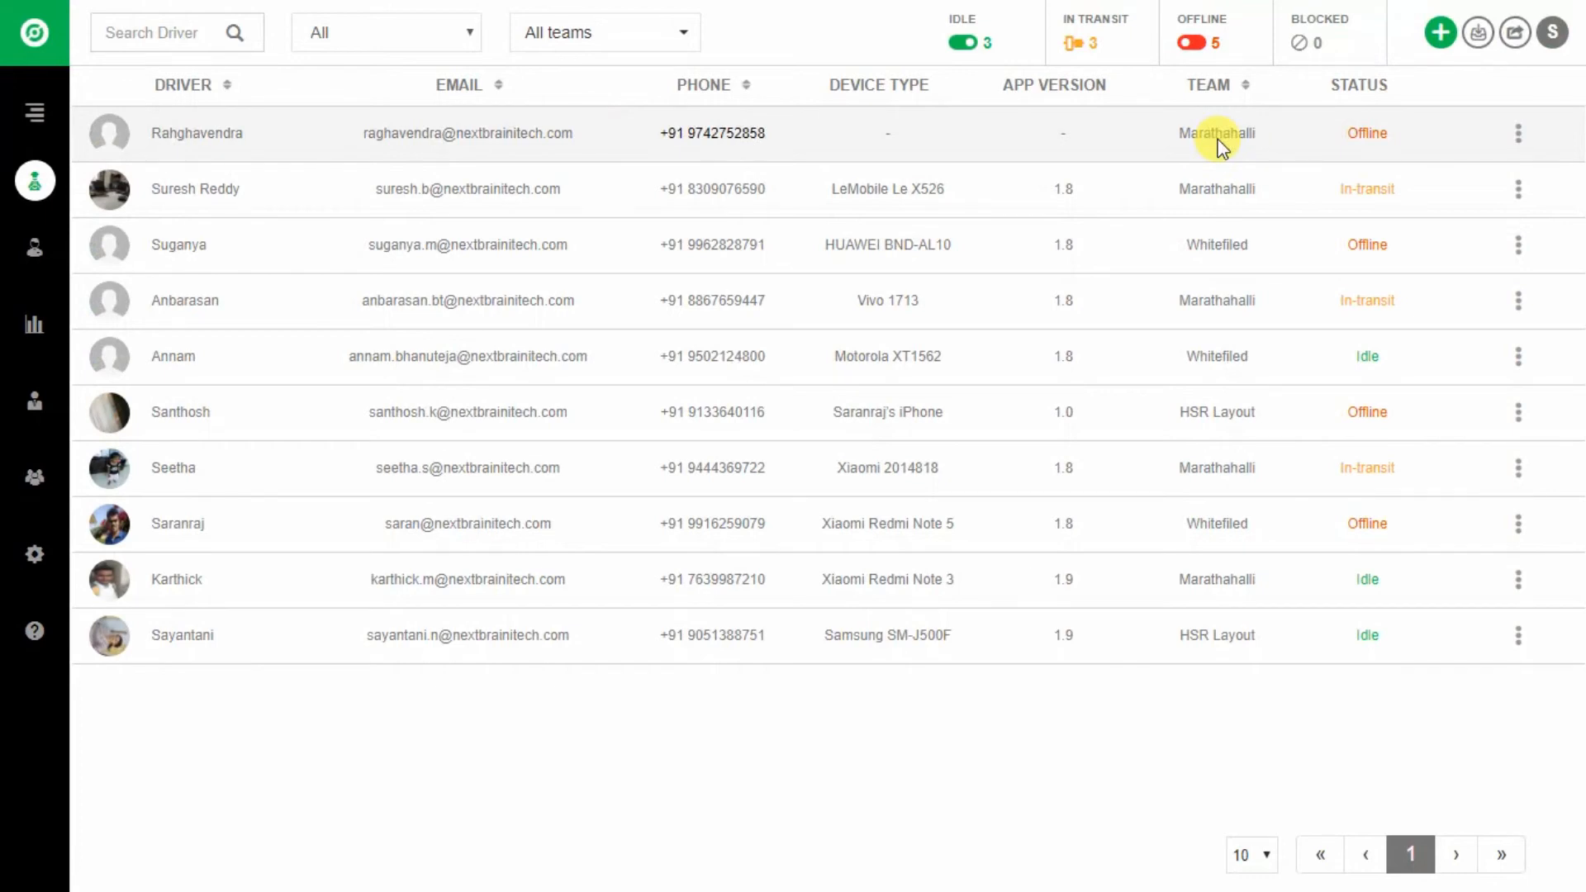
left_click(1479, 48)
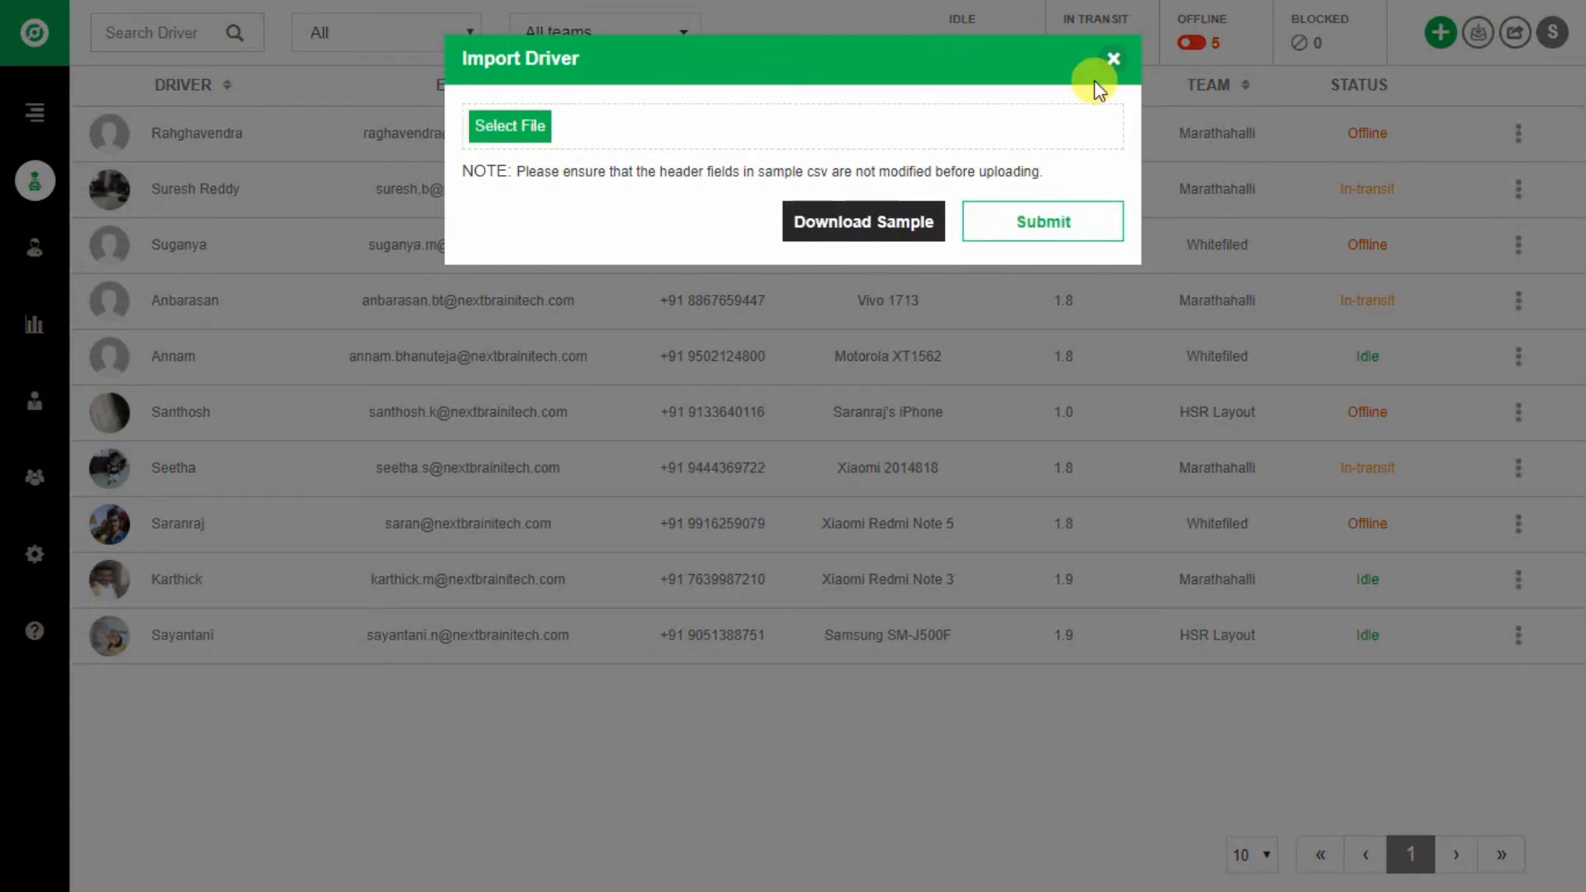
left_click(1113, 62)
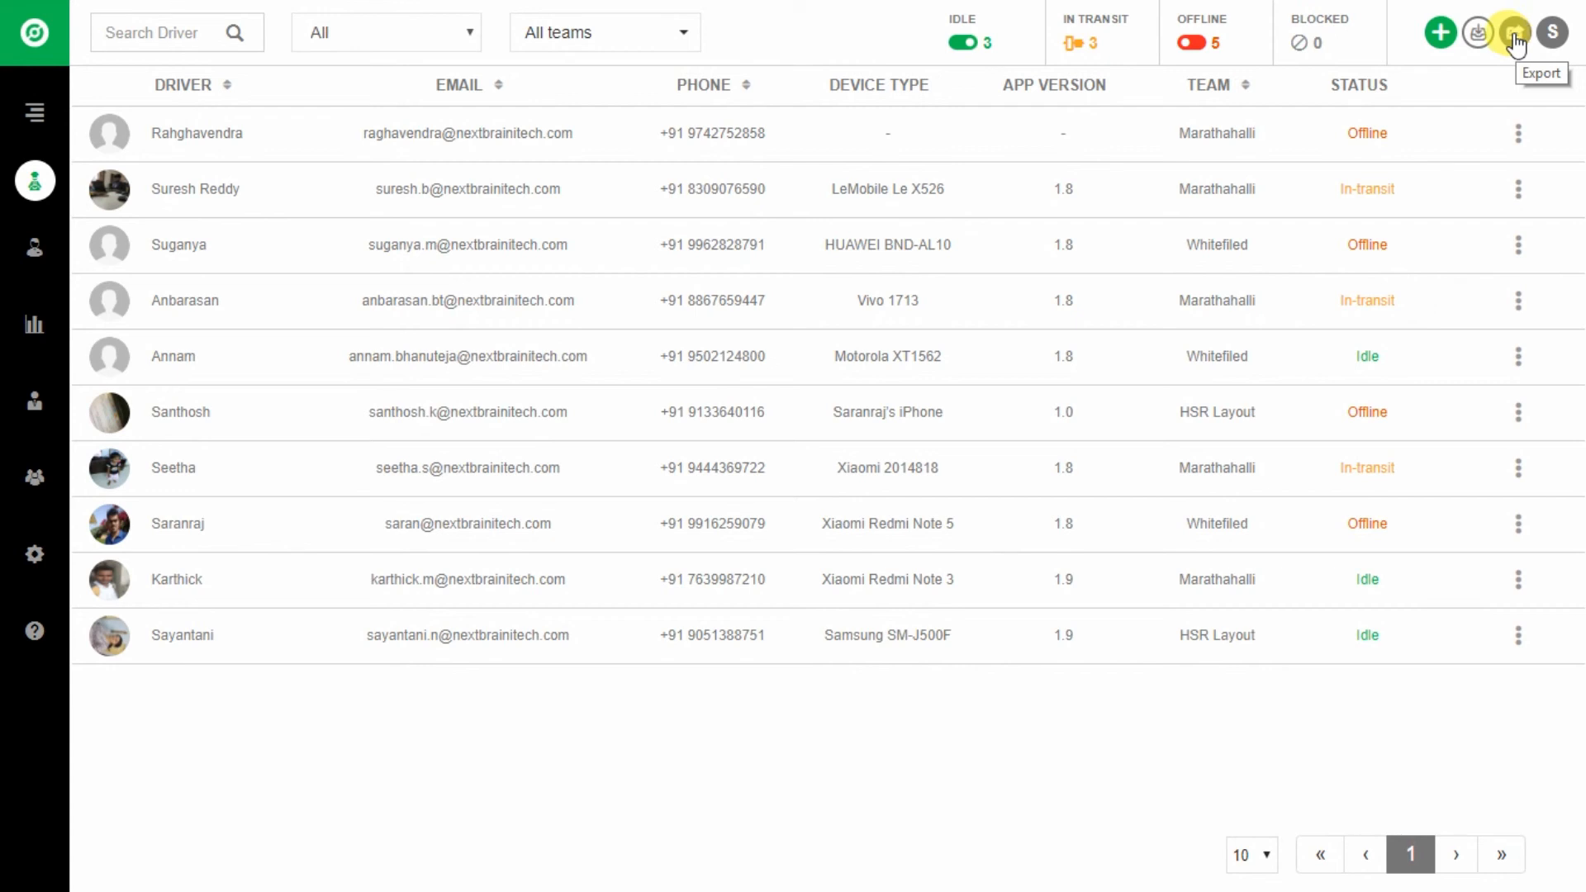
Export the driver list as Driver_Export_21_Dec_2018-05_04PM.csv and open it in Excel.
left_click(1517, 41)
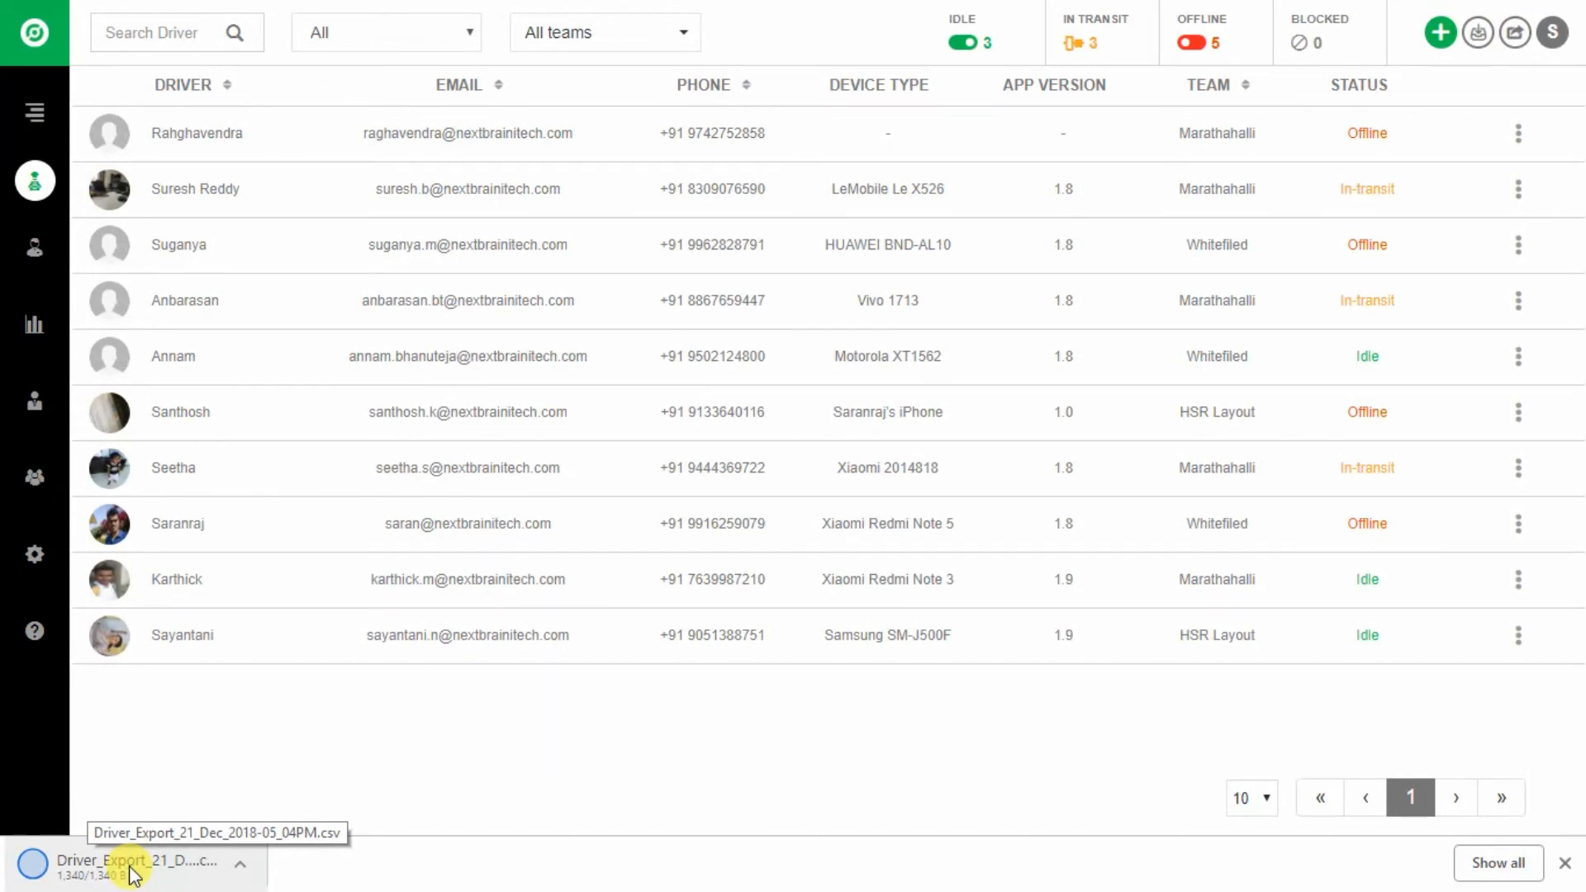
left_click(129, 865)
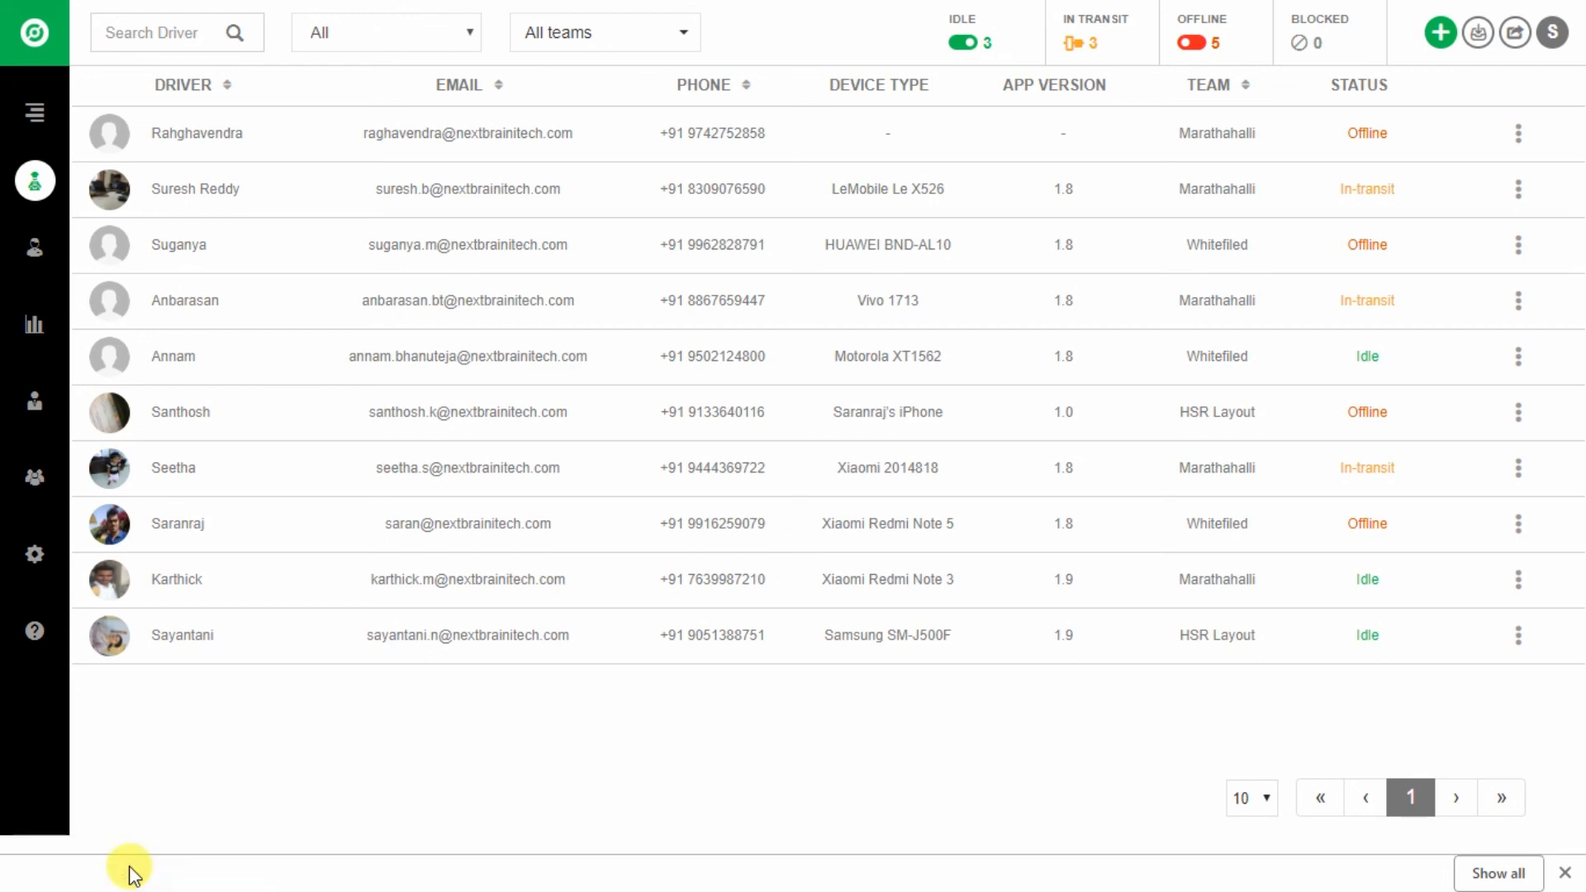